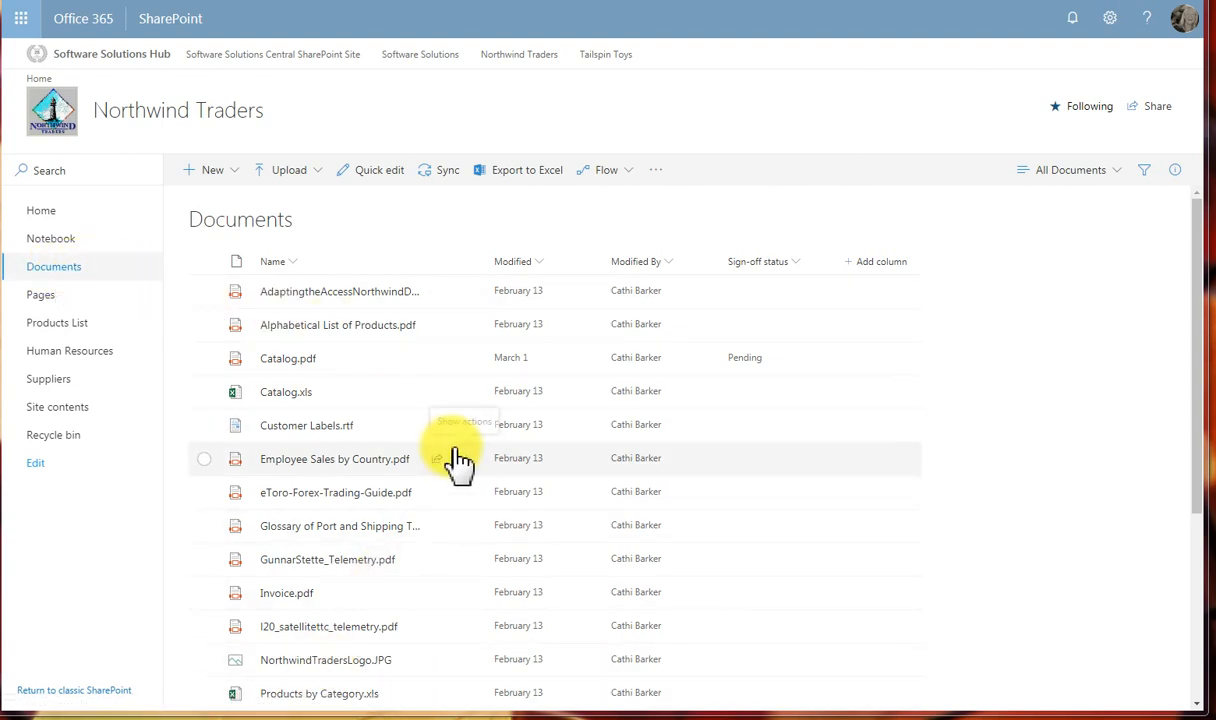
Check out Catalog.xls from the Documents library
left_click(204, 392)
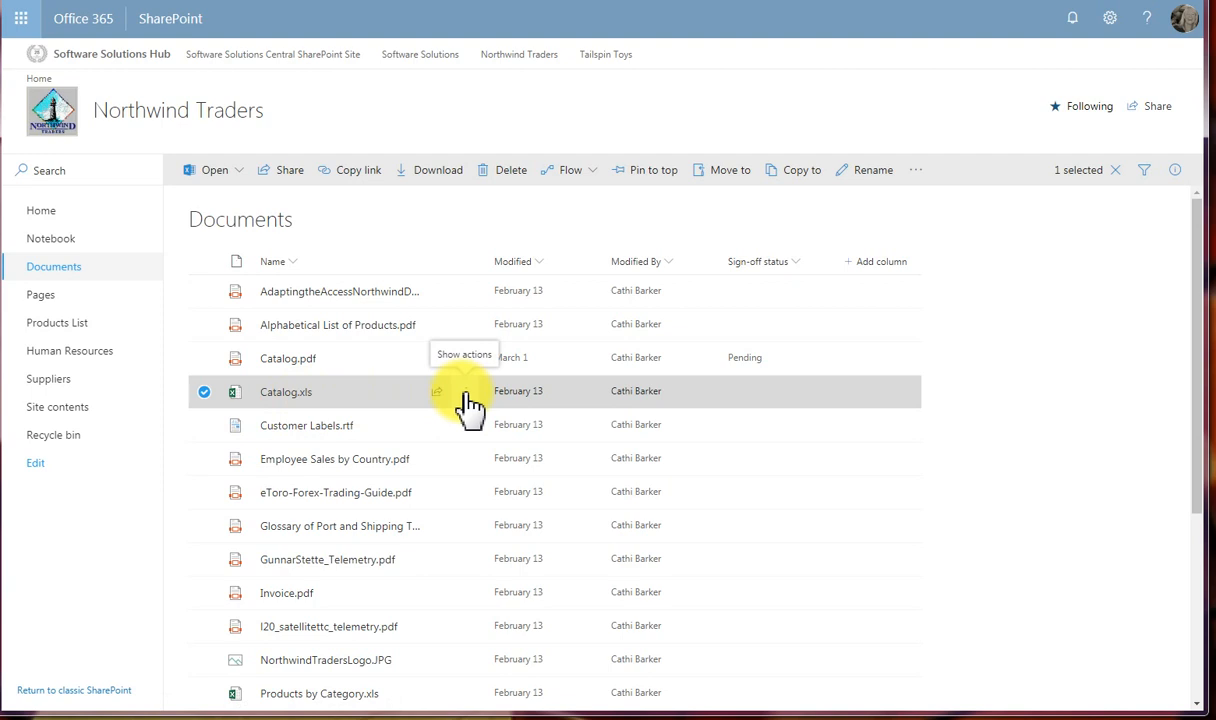
left_click(465, 393)
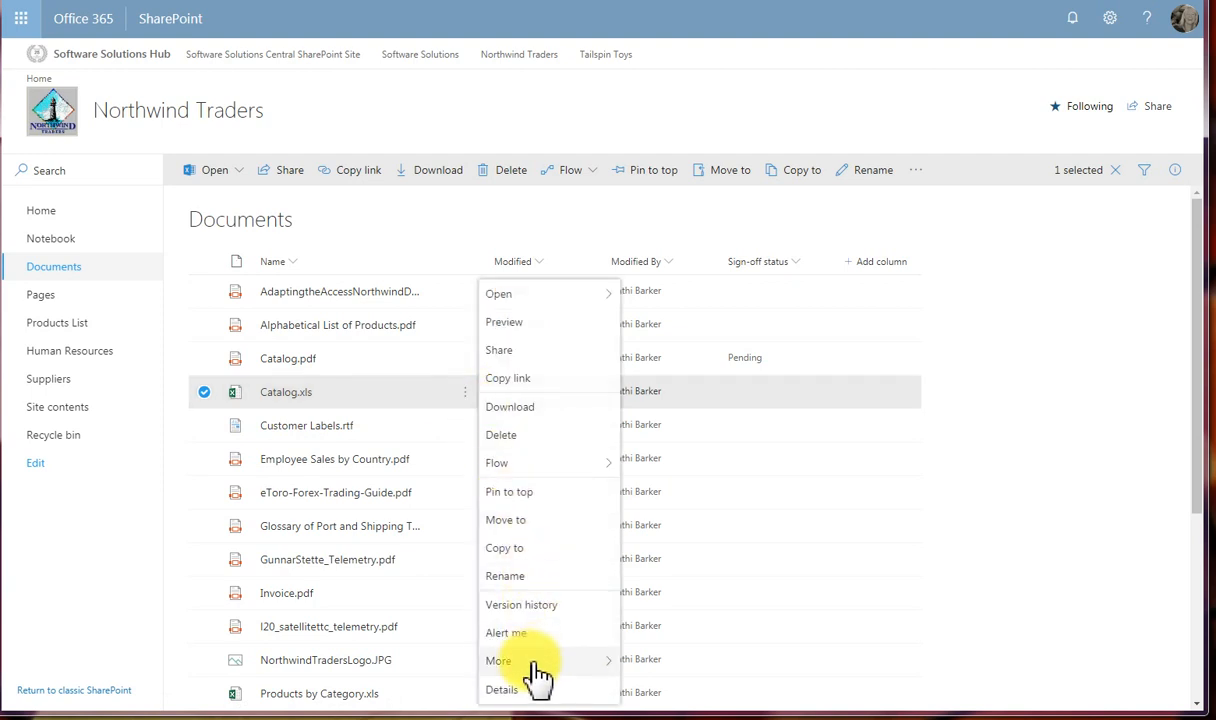
mouse_move(533, 665)
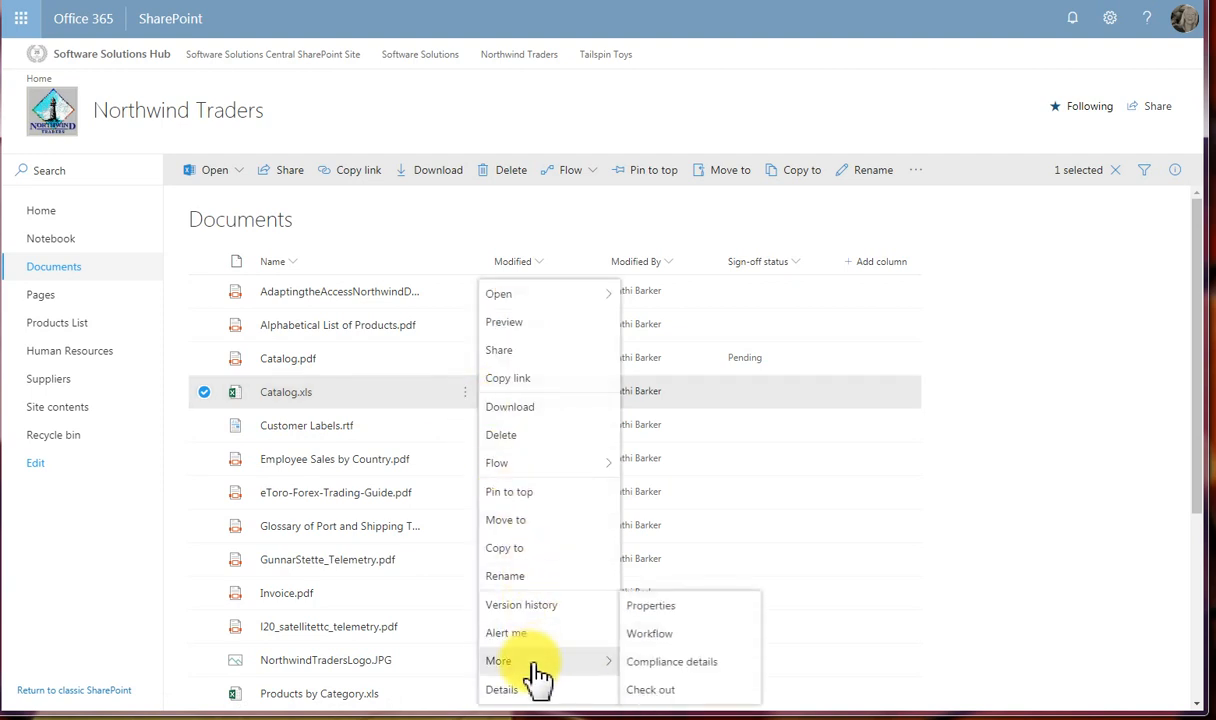
left_click(652, 690)
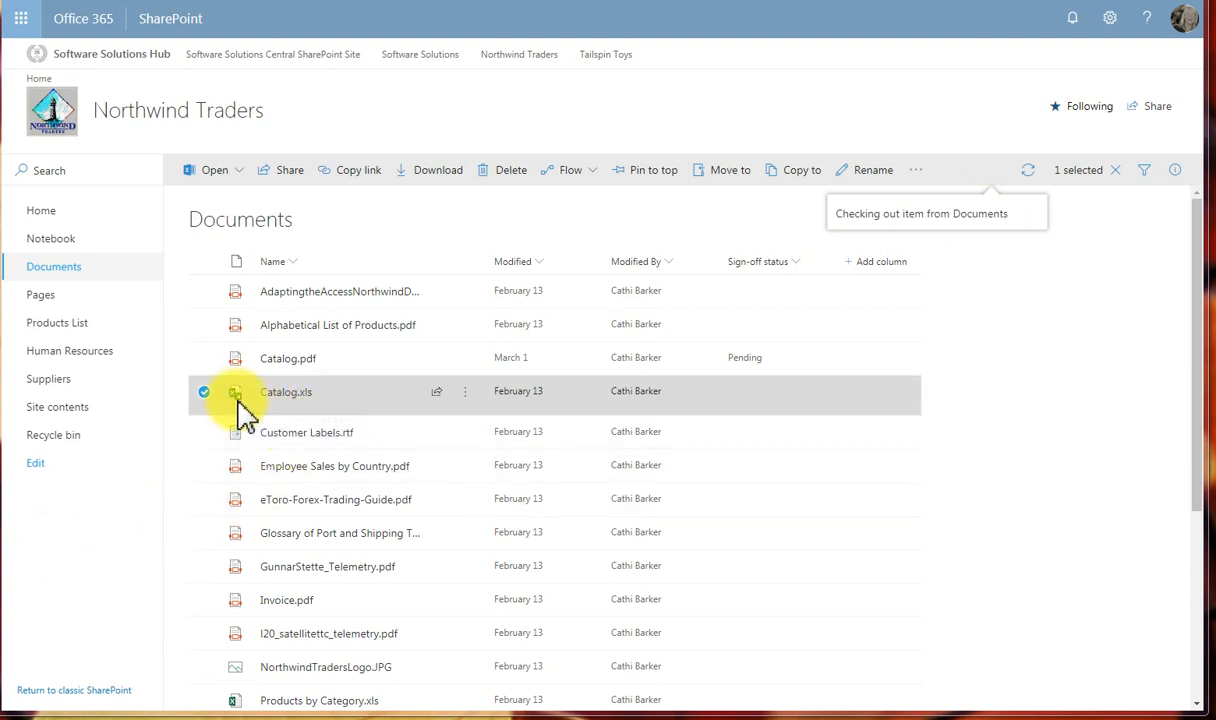
mouse_move(241, 405)
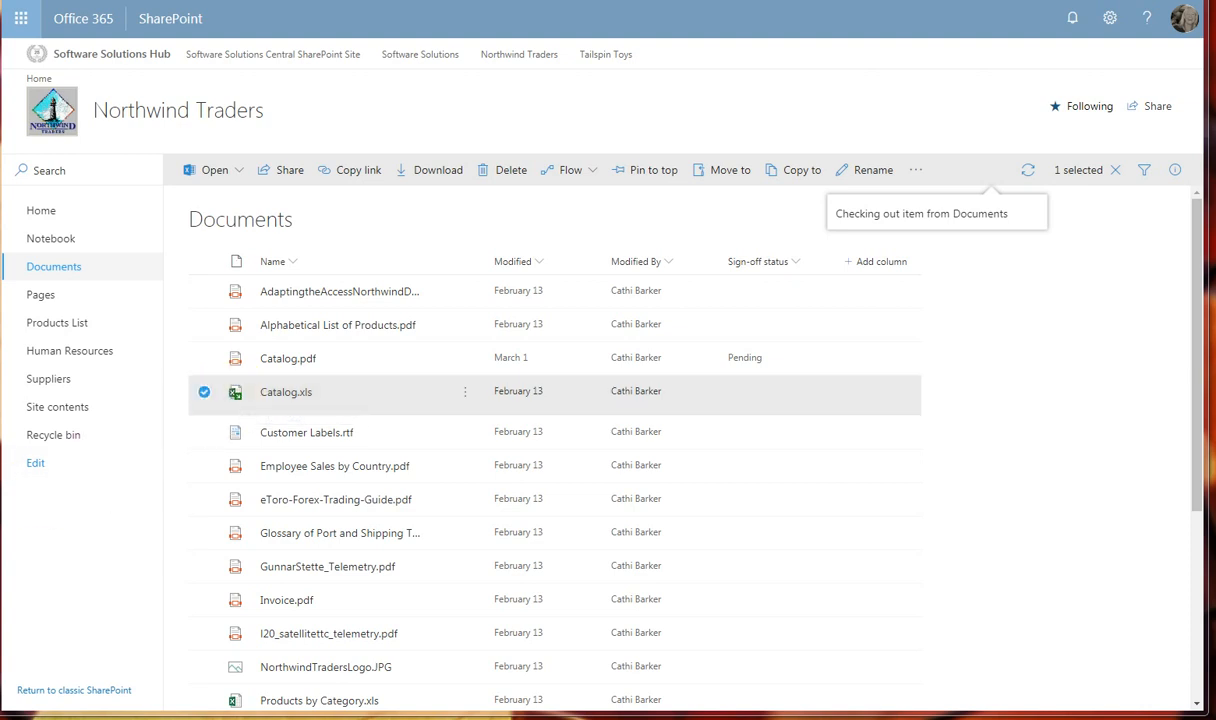
Open the checked-out Catalog.xls in Excel Online
left_click(467, 395)
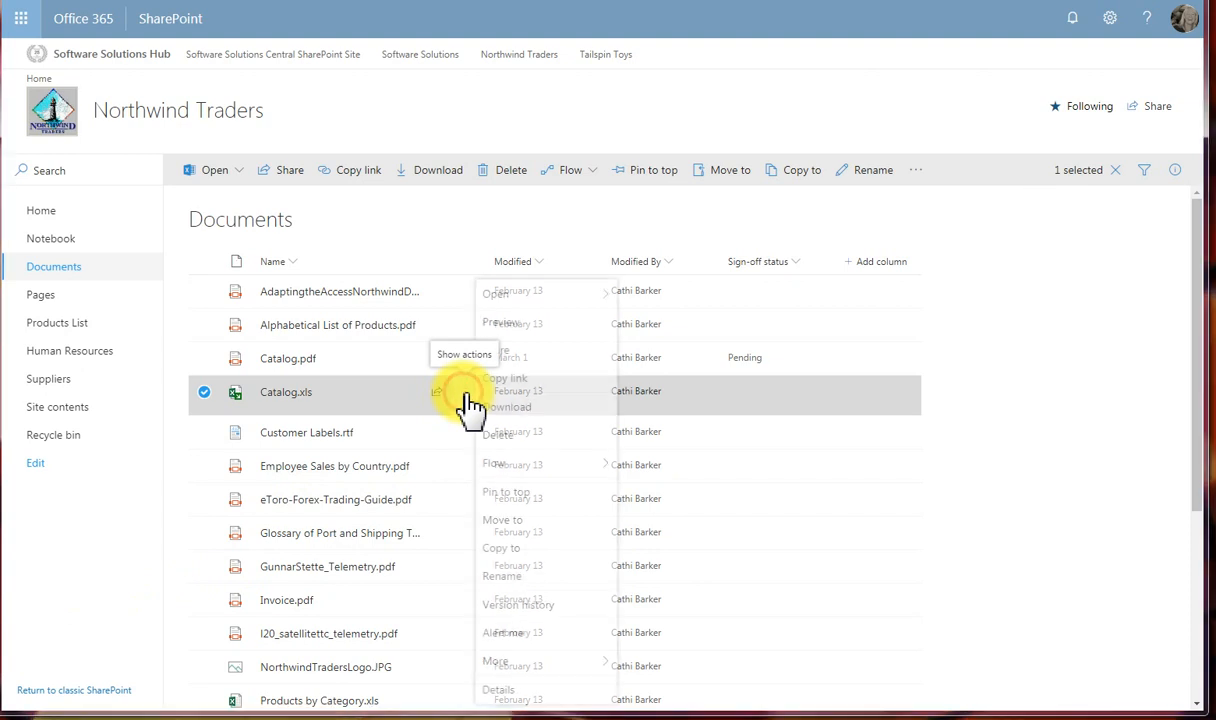
mouse_move(525, 295)
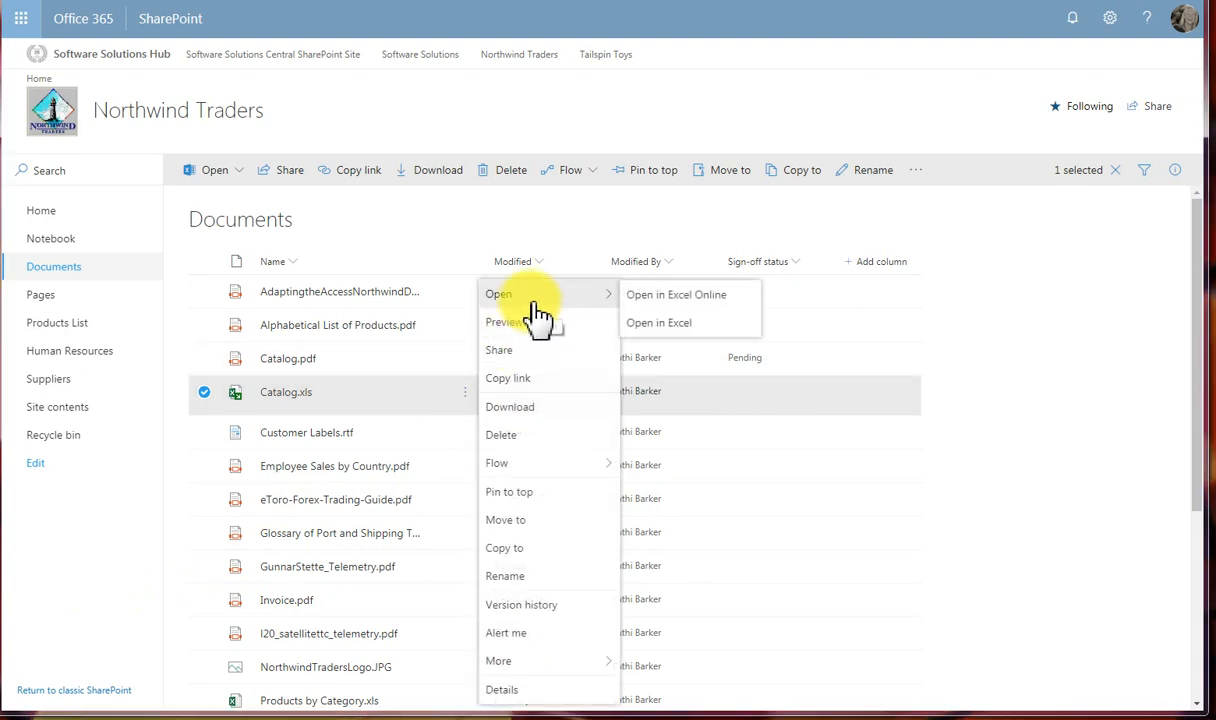
left_click(700, 295)
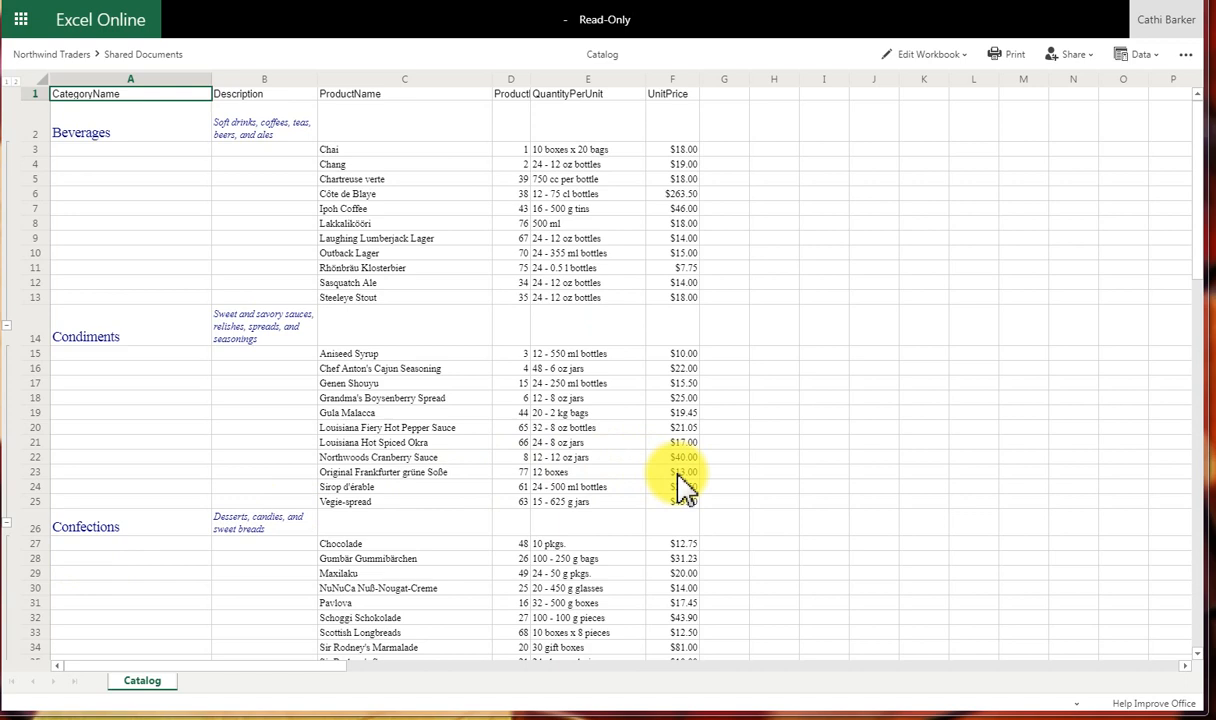
Switch the read-only Catalog workbook to editing in the browser, converting it to the newest file format
left_click(680, 151)
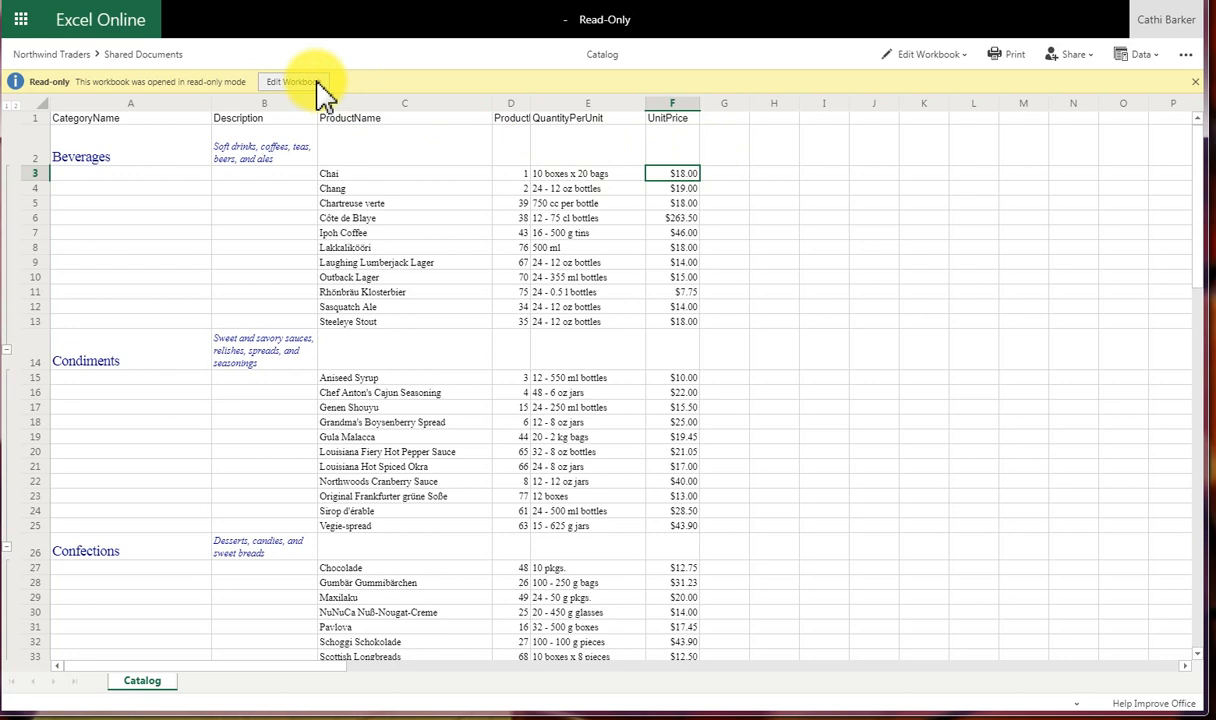
left_click(924, 55)
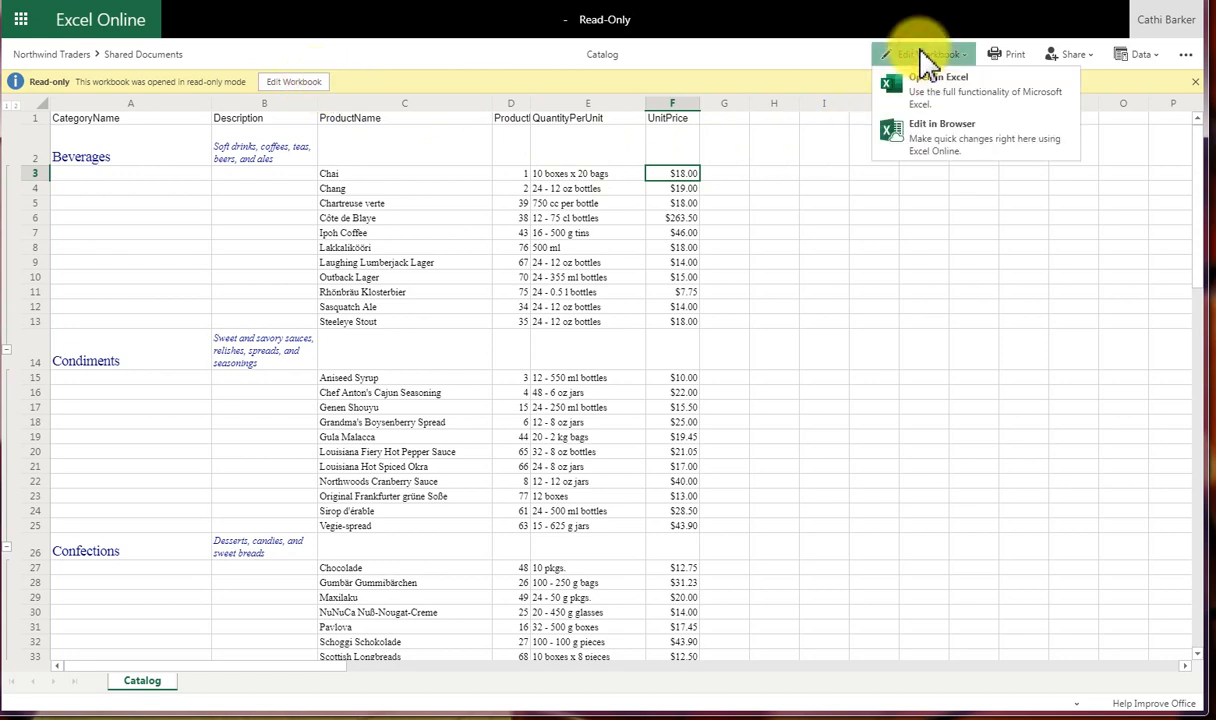
left_click(931, 140)
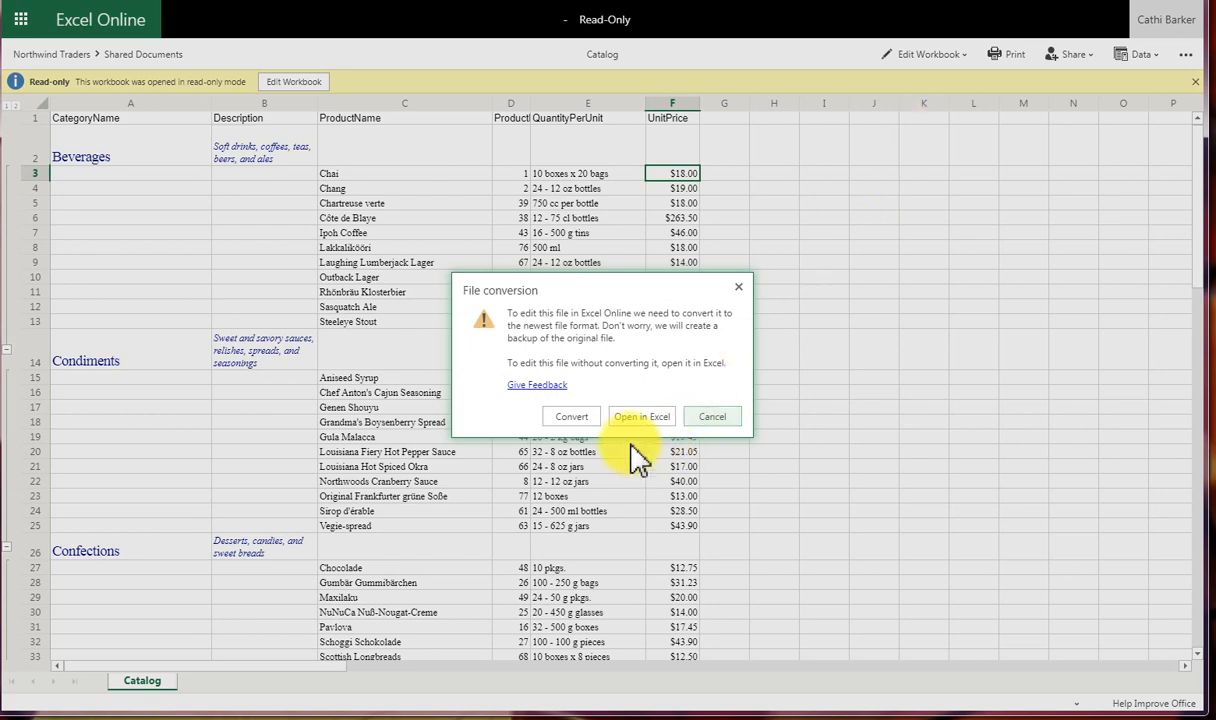
left_click(569, 418)
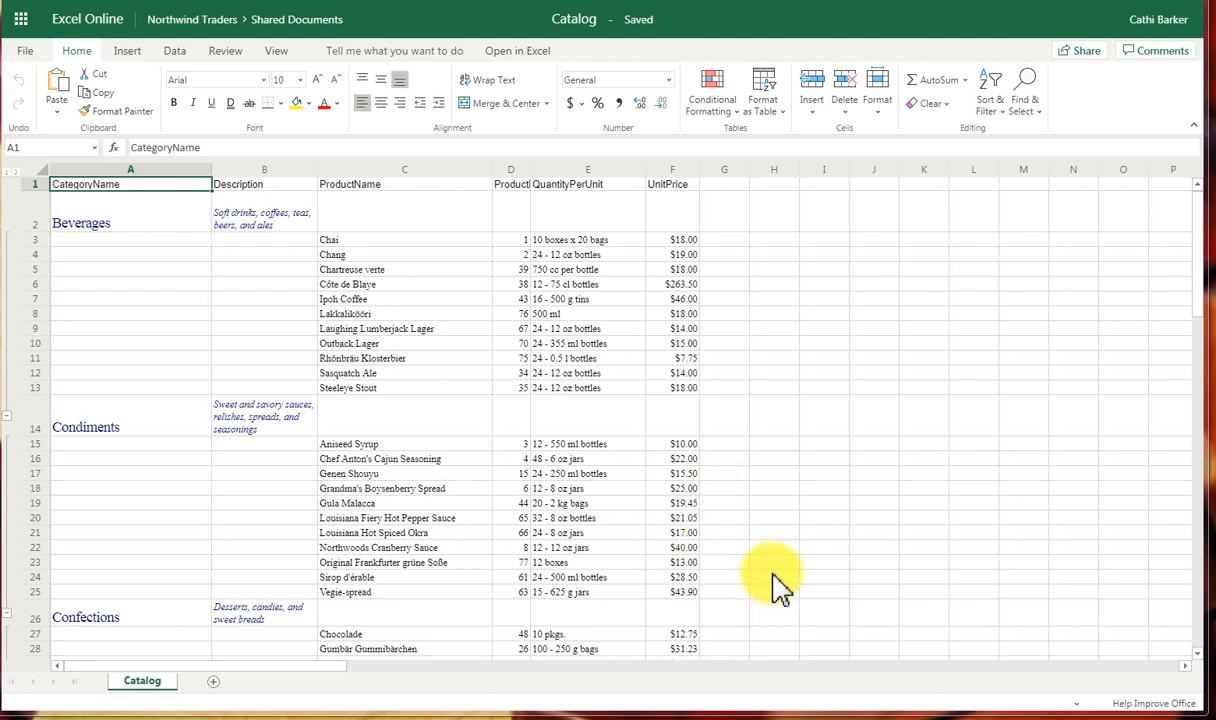
Set the unit prices of Chai to 25, Chang to 26 and Chartreuse verte to 27
left_click(685, 241)
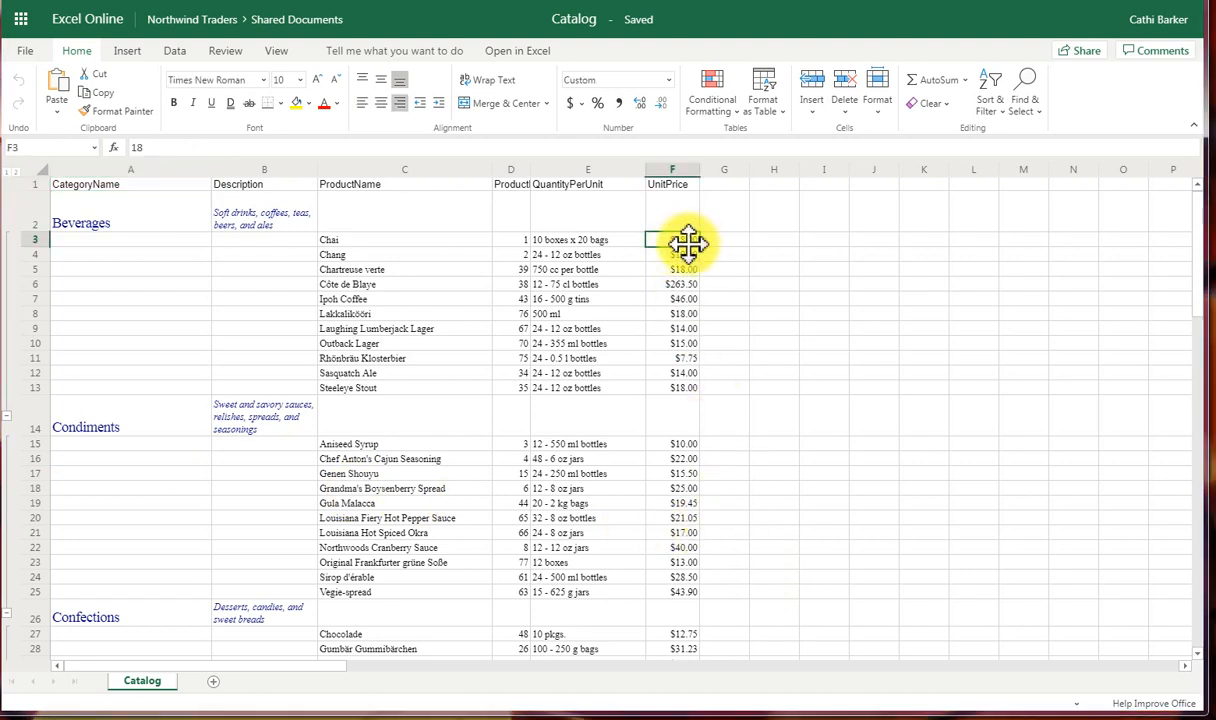
type("25")
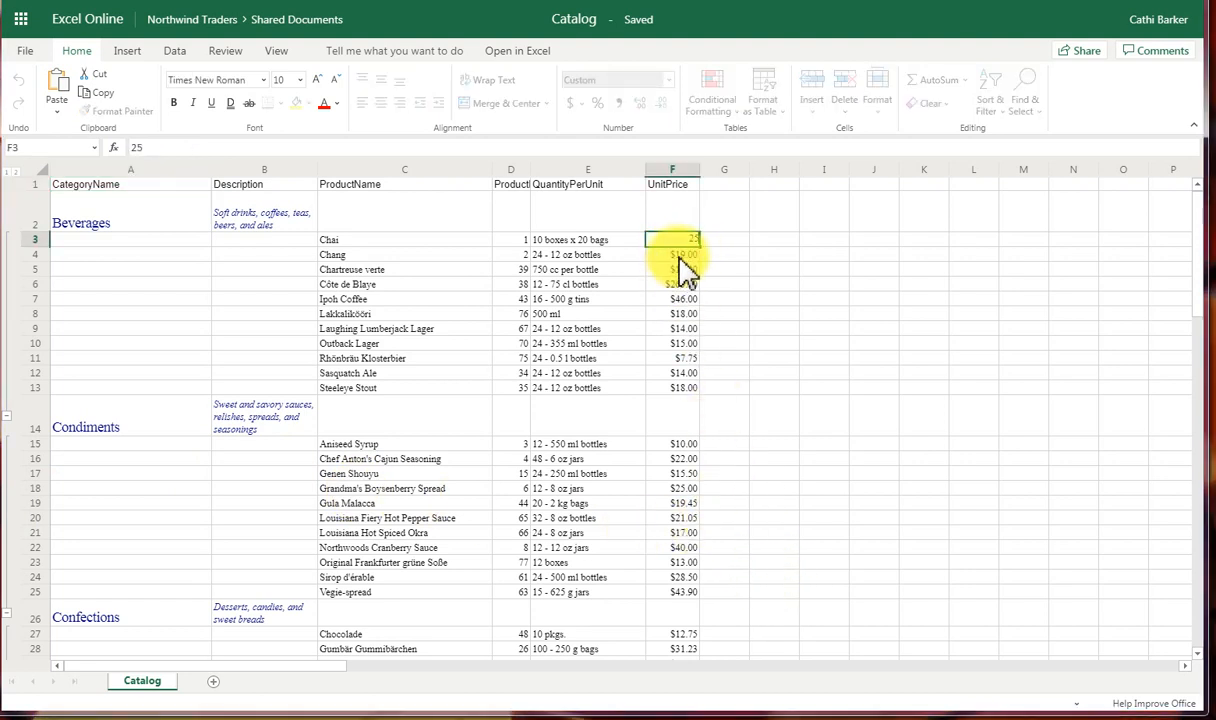
key("Return")
type("26")
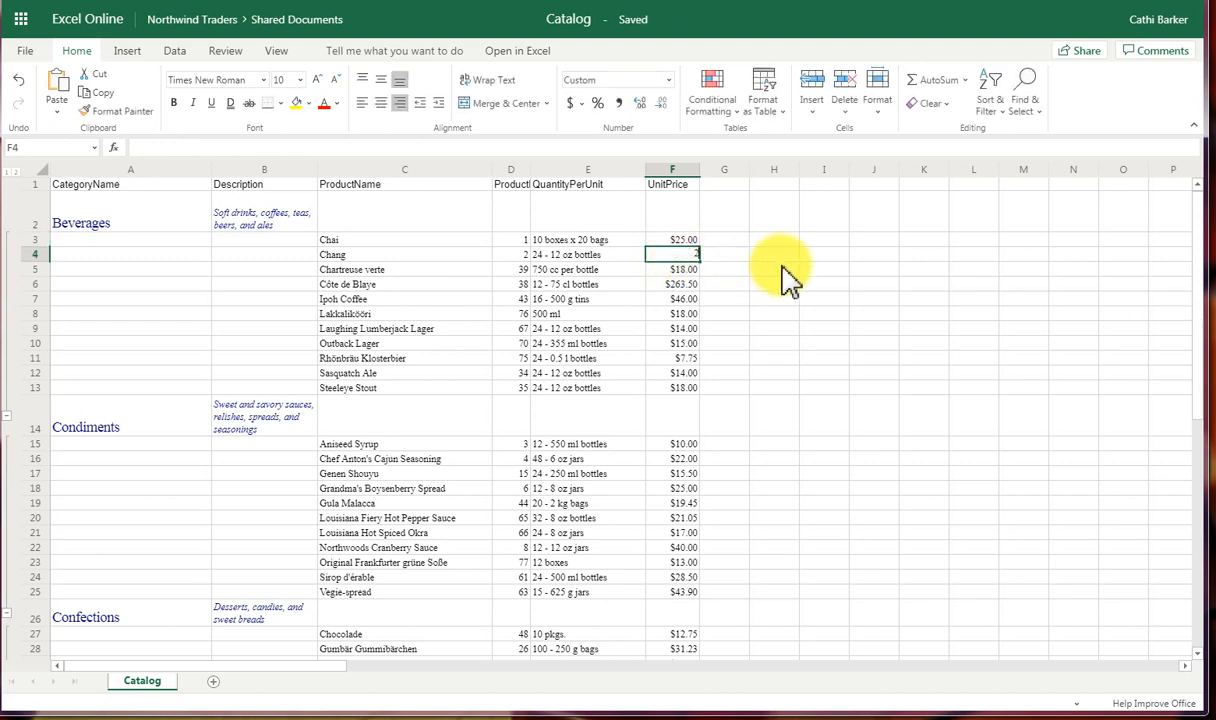
left_click(690, 270)
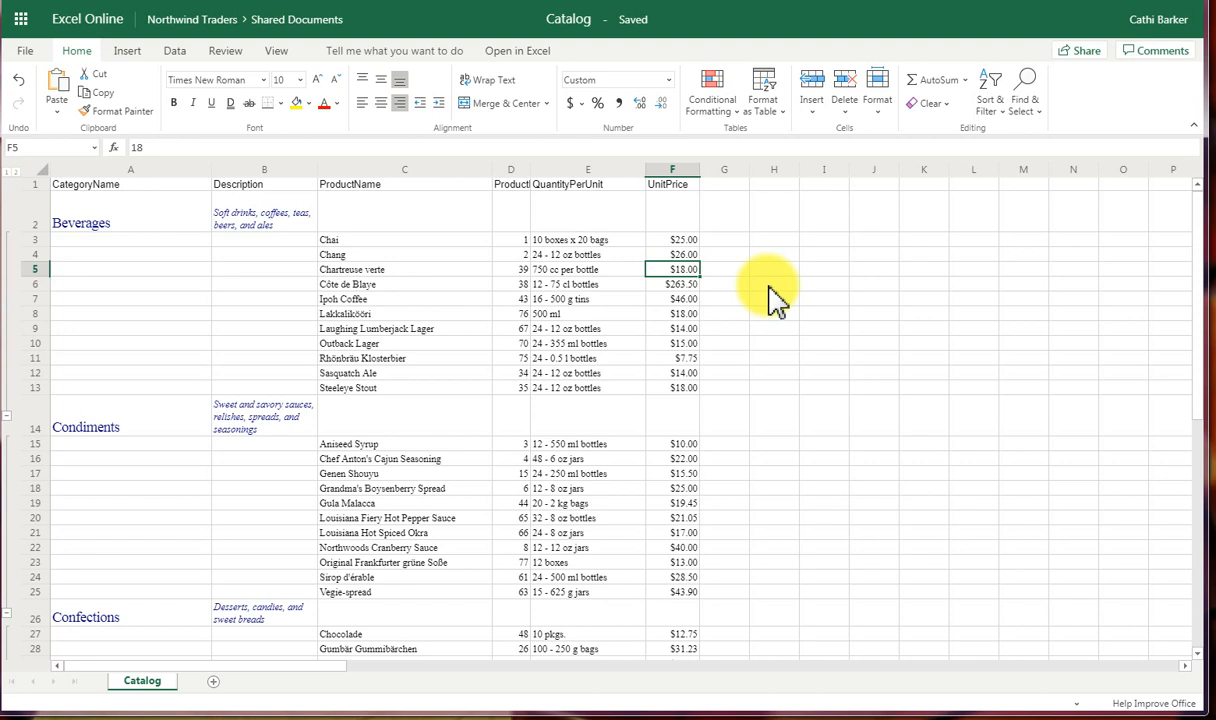
type("27")
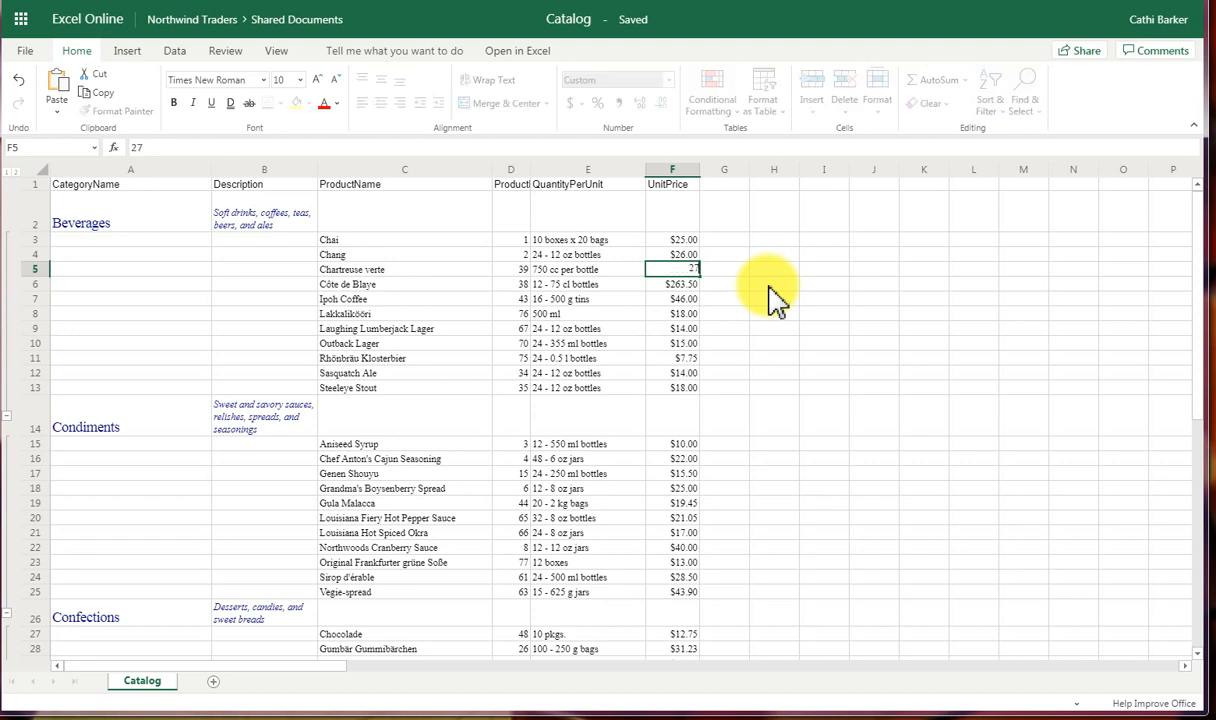
left_click(690, 284)
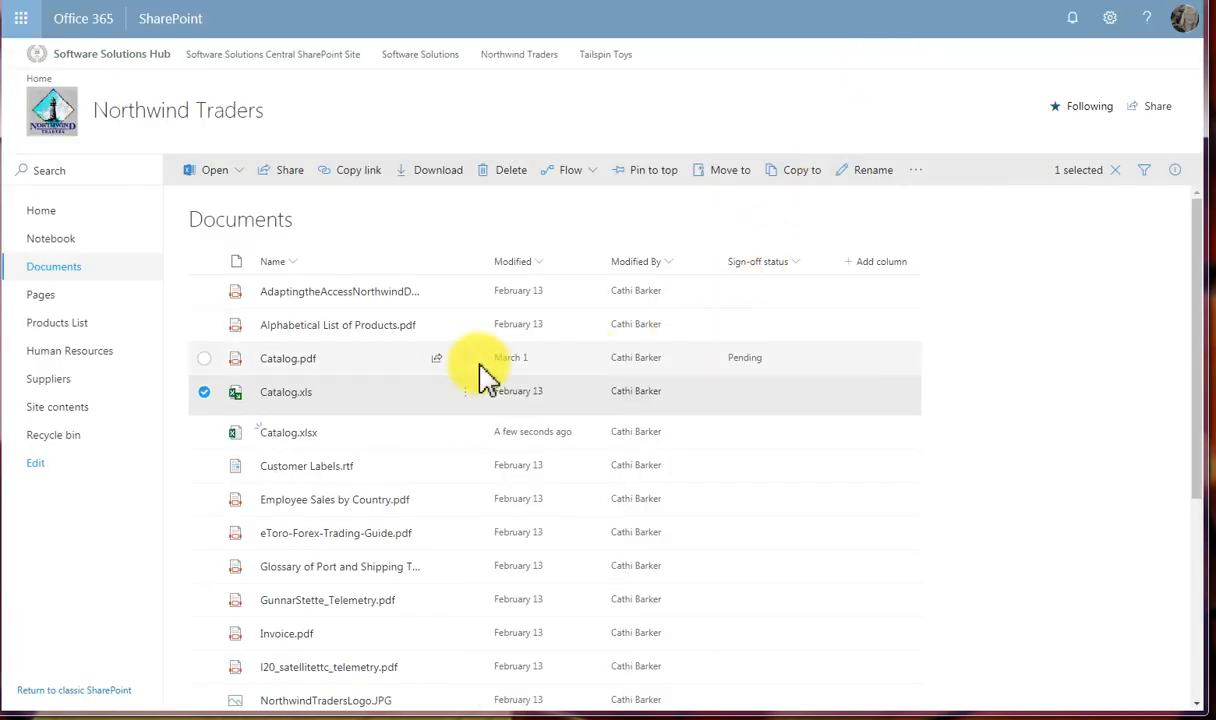
Open the checked-out Catalog.xls from the Documents library in desktop Excel, allowing the browser to launch it
mouse_move(321, 401)
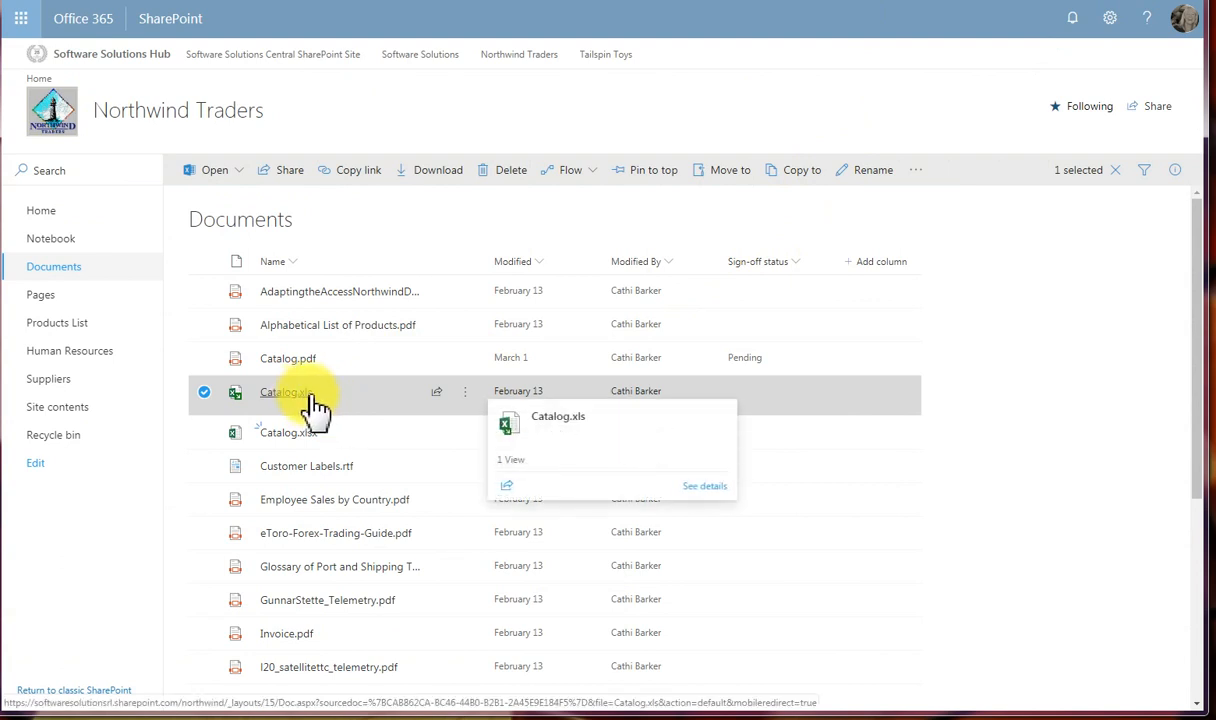
left_click(465, 393)
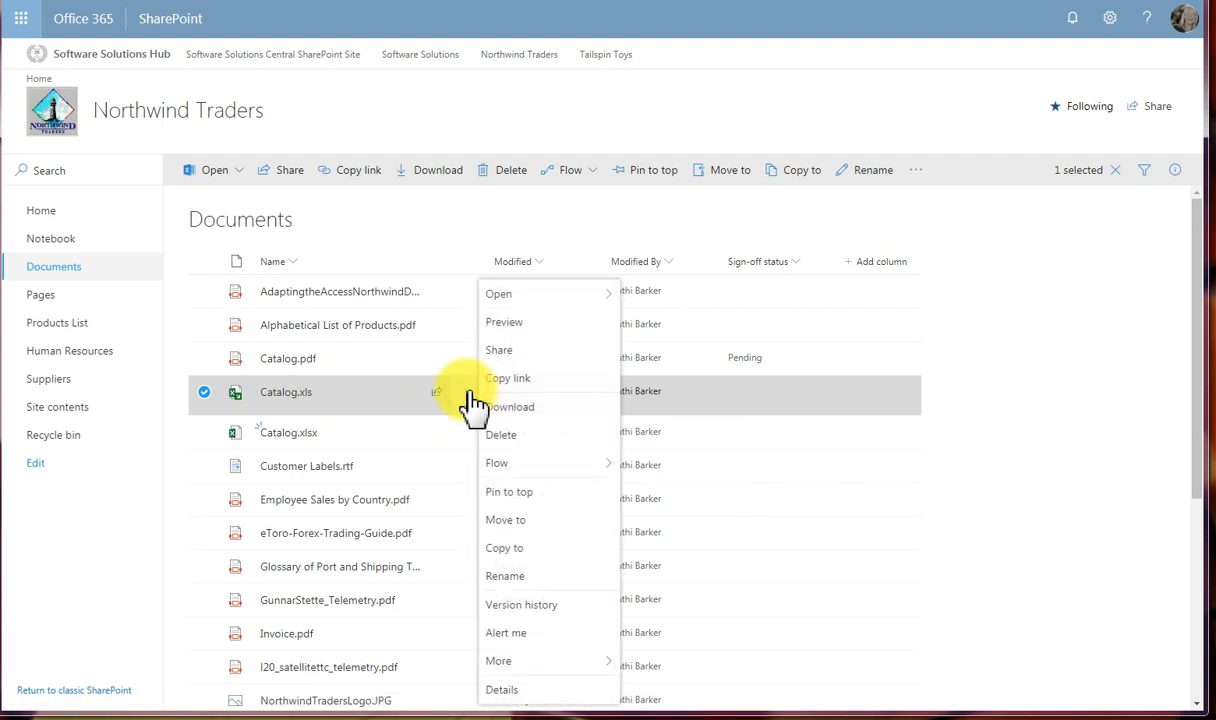
mouse_move(521, 290)
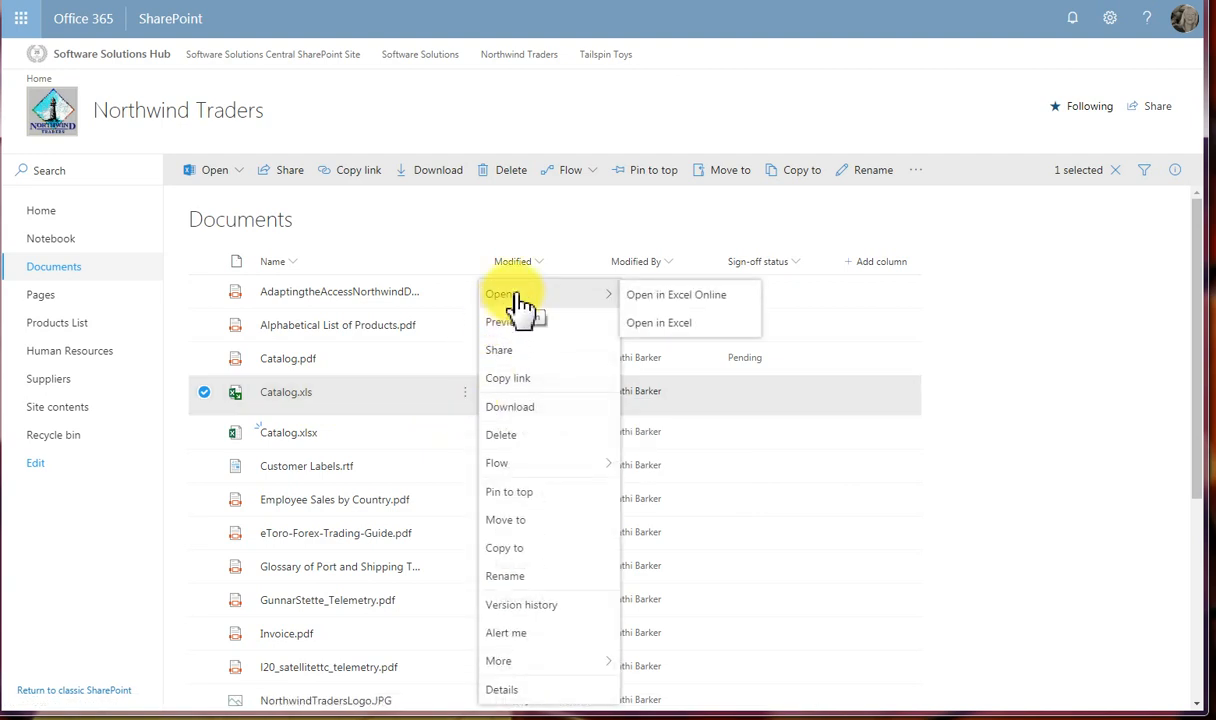
left_click(655, 325)
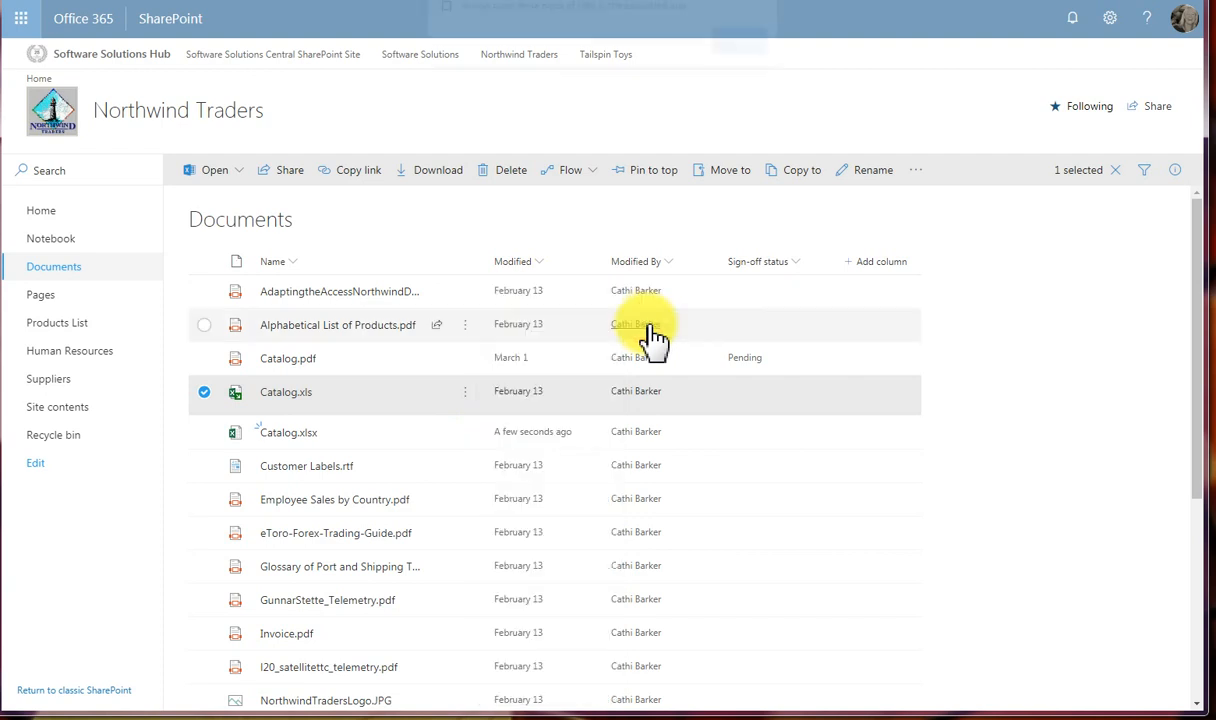
left_click(660, 56)
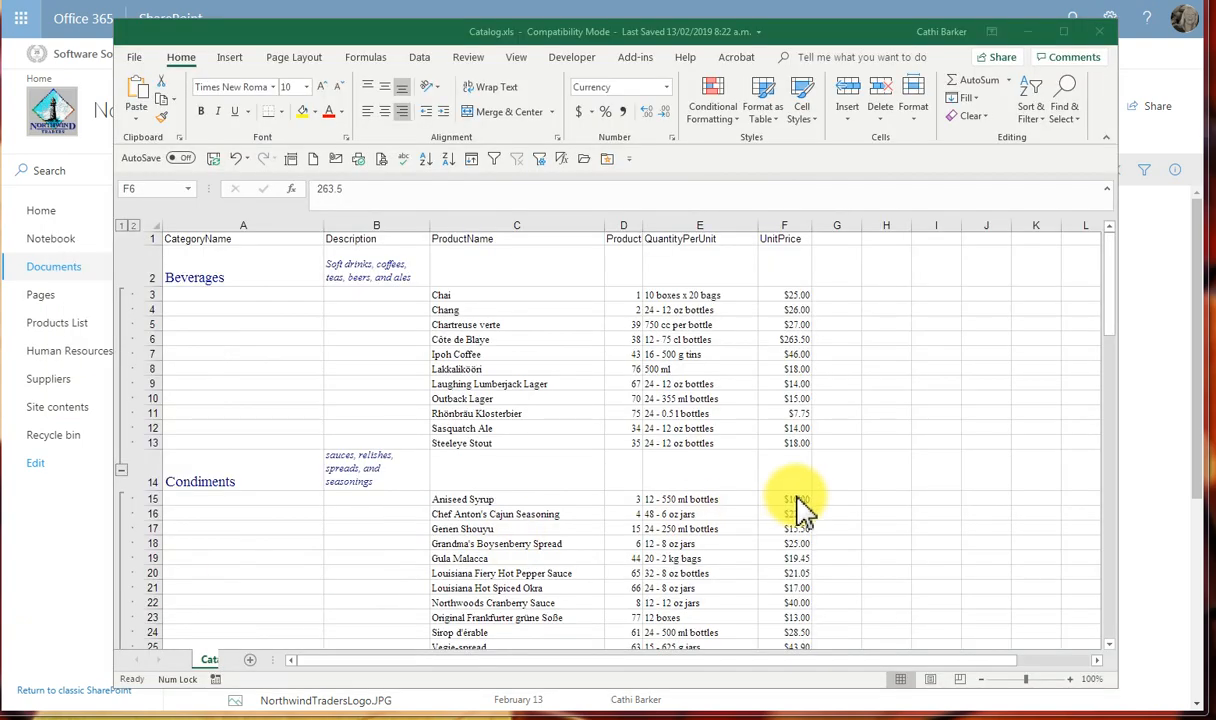
Set the unit prices of Côte de Blaye to 300 and Ipoh Coffee to 55, and save the workbook
left_click(808, 339)
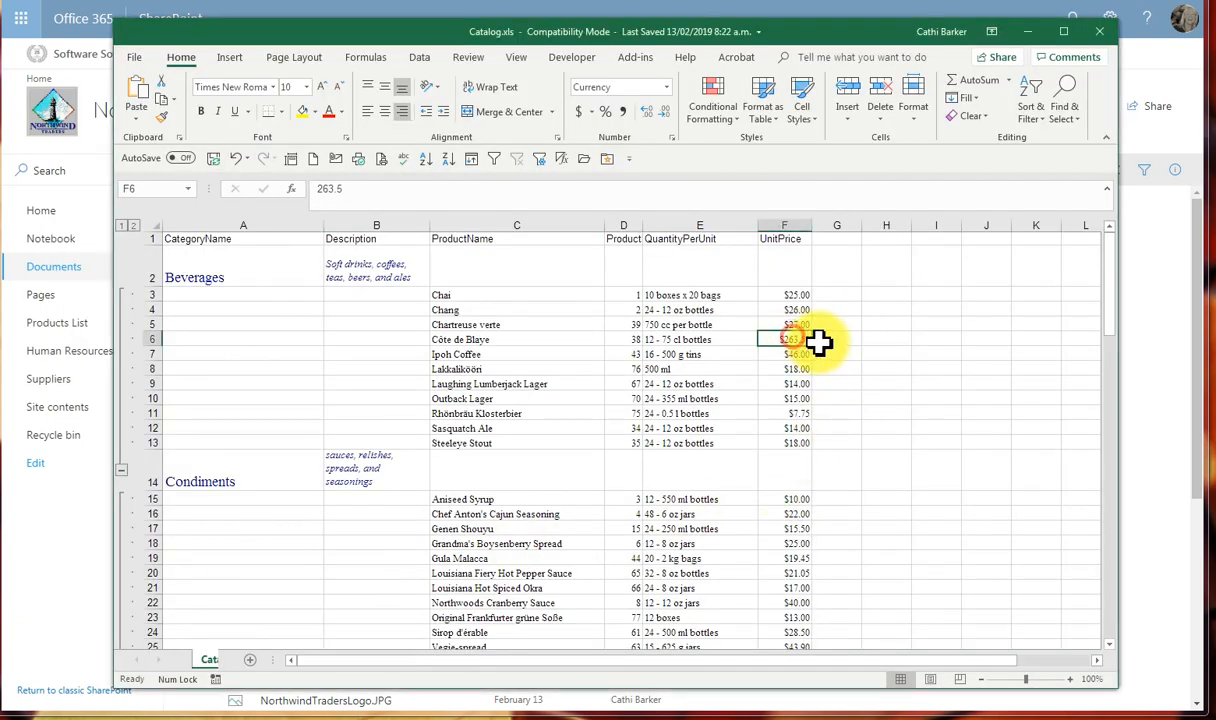
type("300")
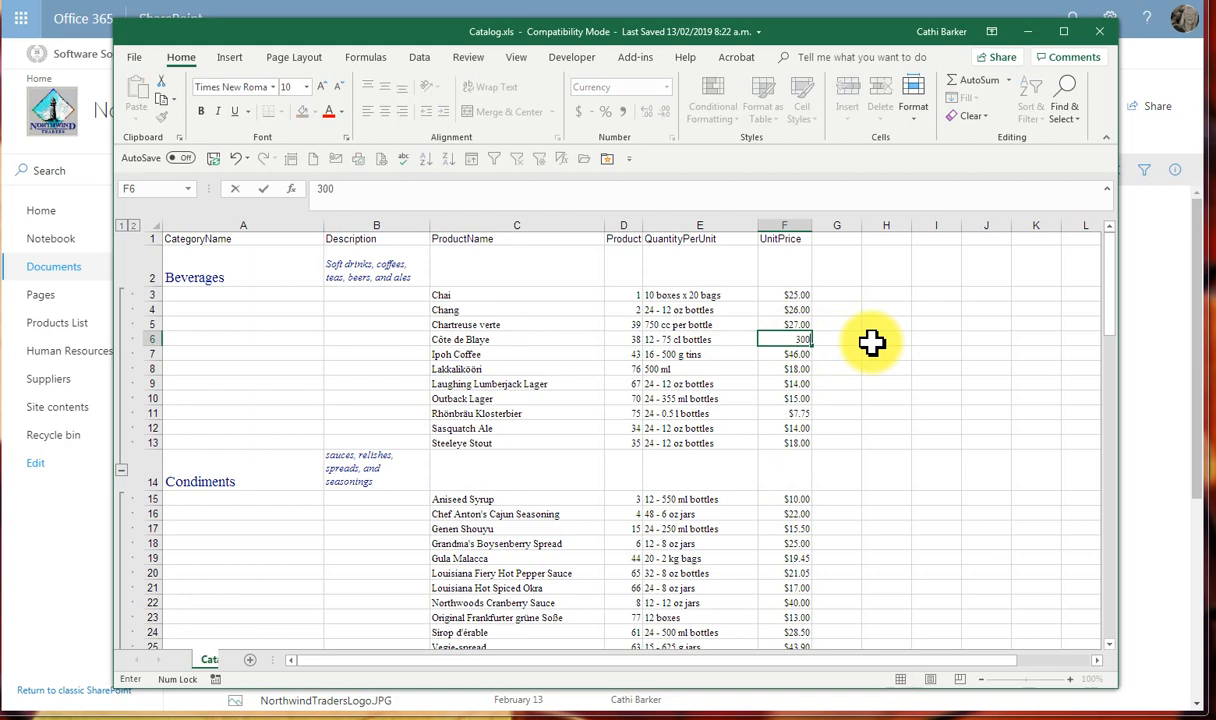
key("Return")
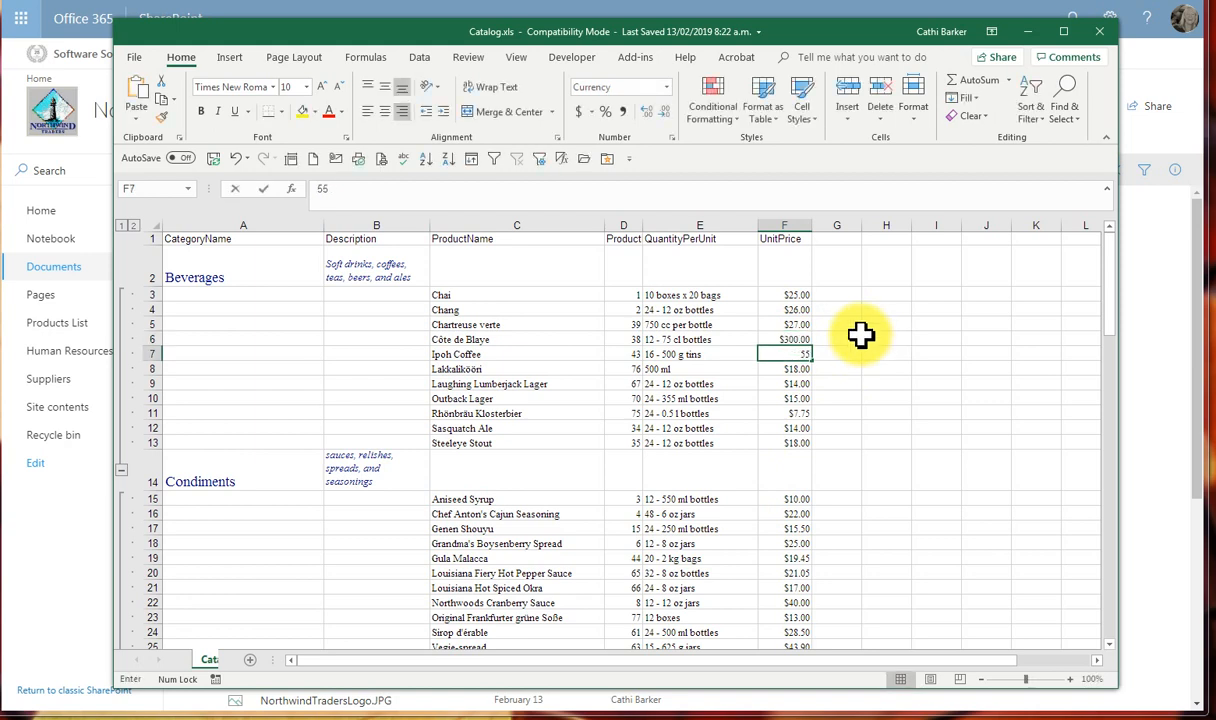
key("Return")
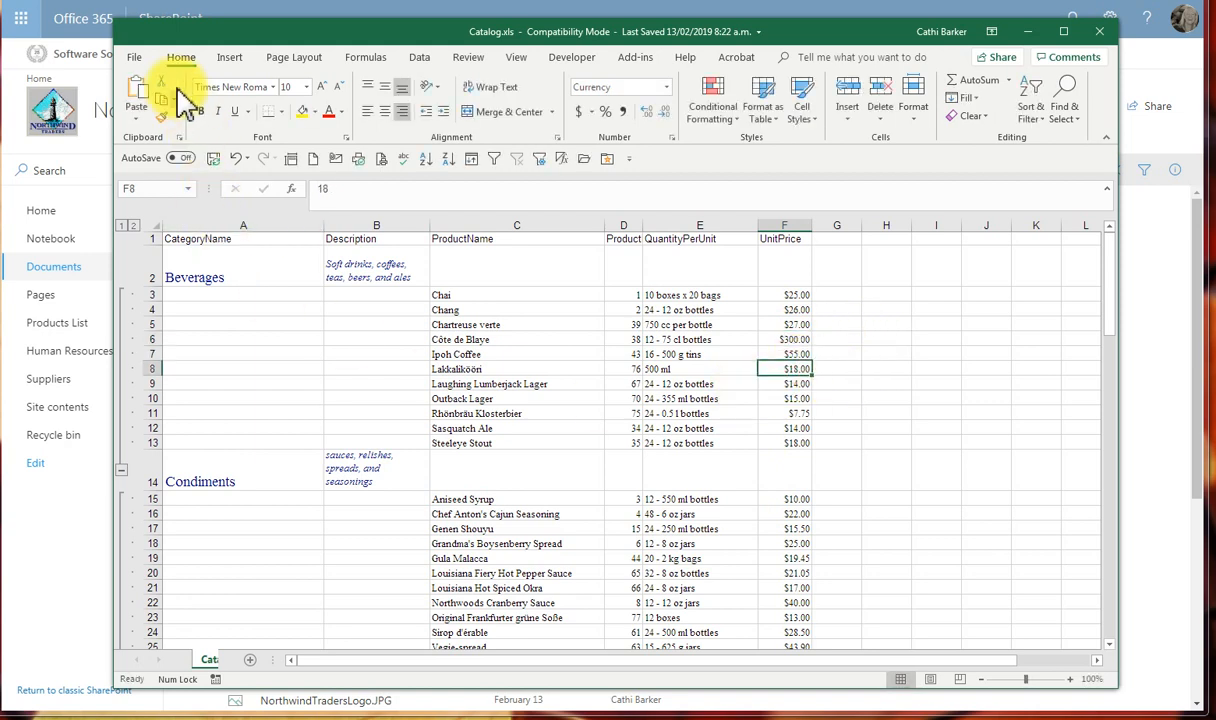
left_click(134, 57)
left_click(157, 233)
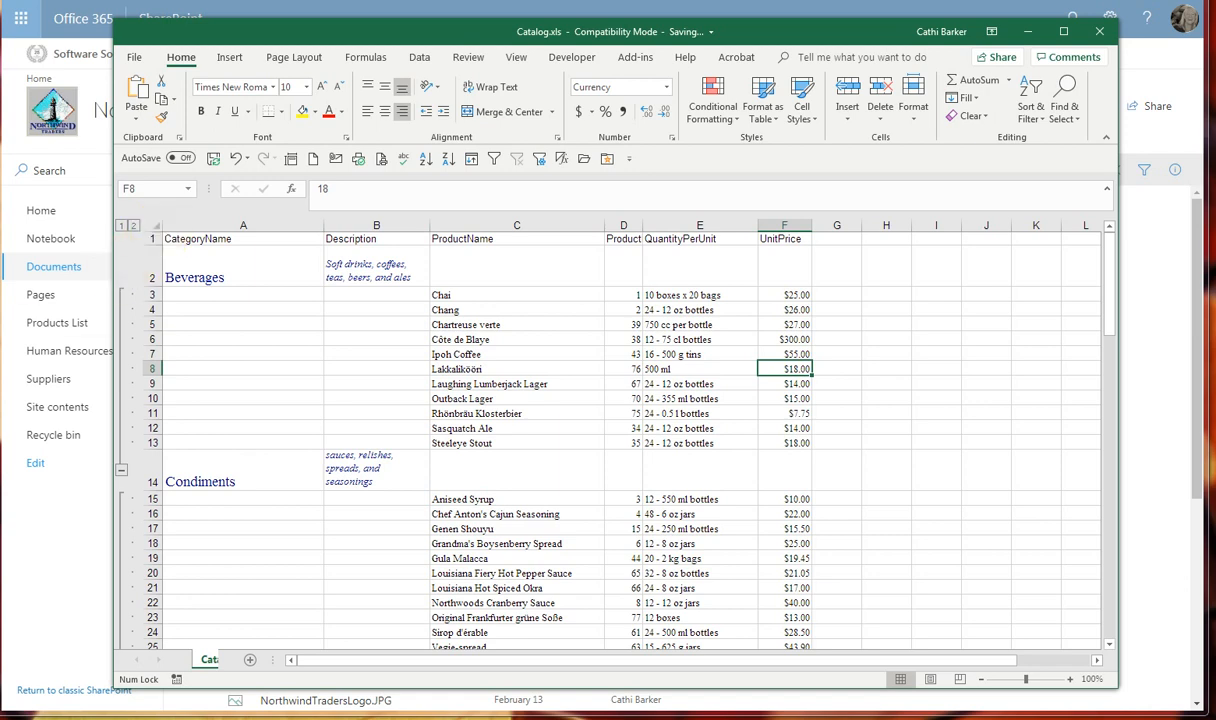
Close Catalog.xls and check it in with a version comment stating that prices were updated and the editor's name
left_click(1100, 33)
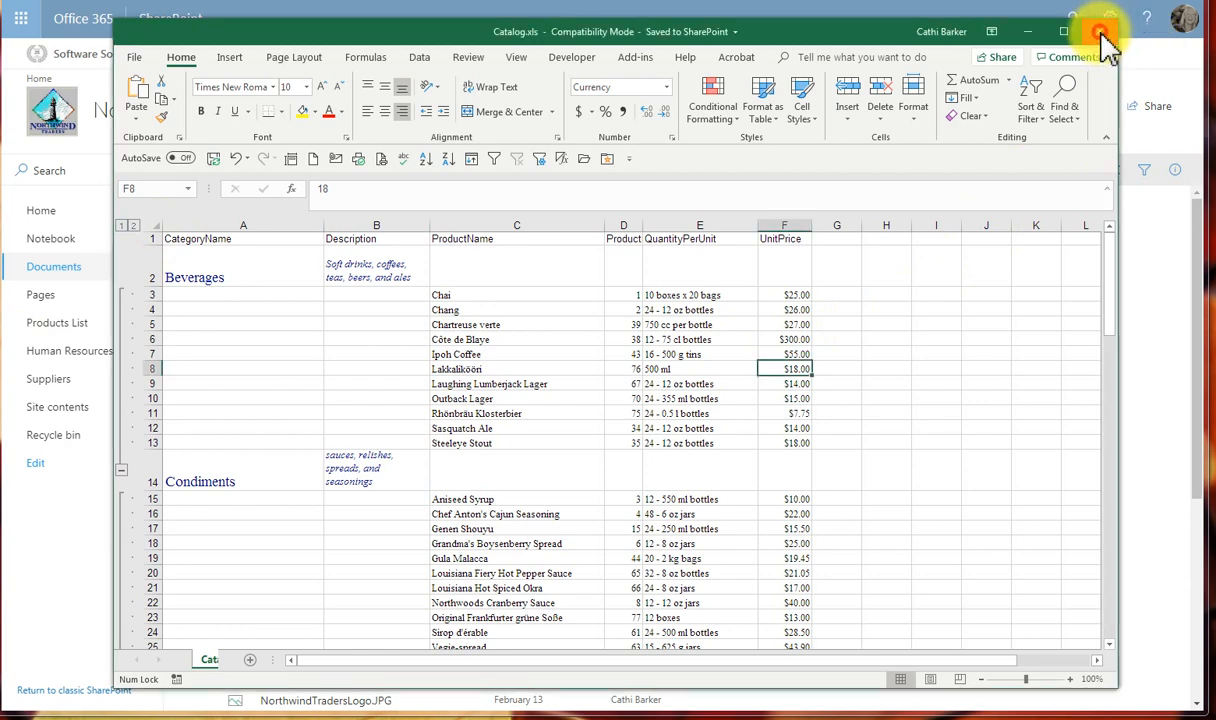
left_click(1100, 33)
left_click(161, 369)
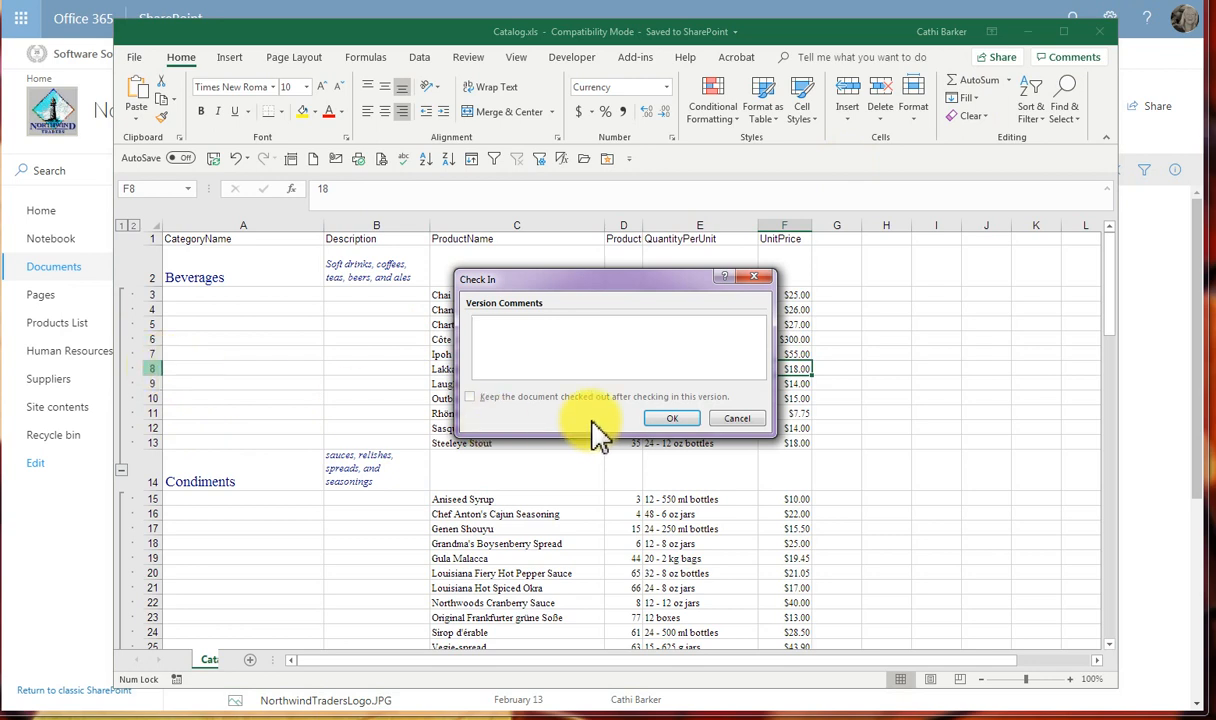
type("Prices Updated by Cathi")
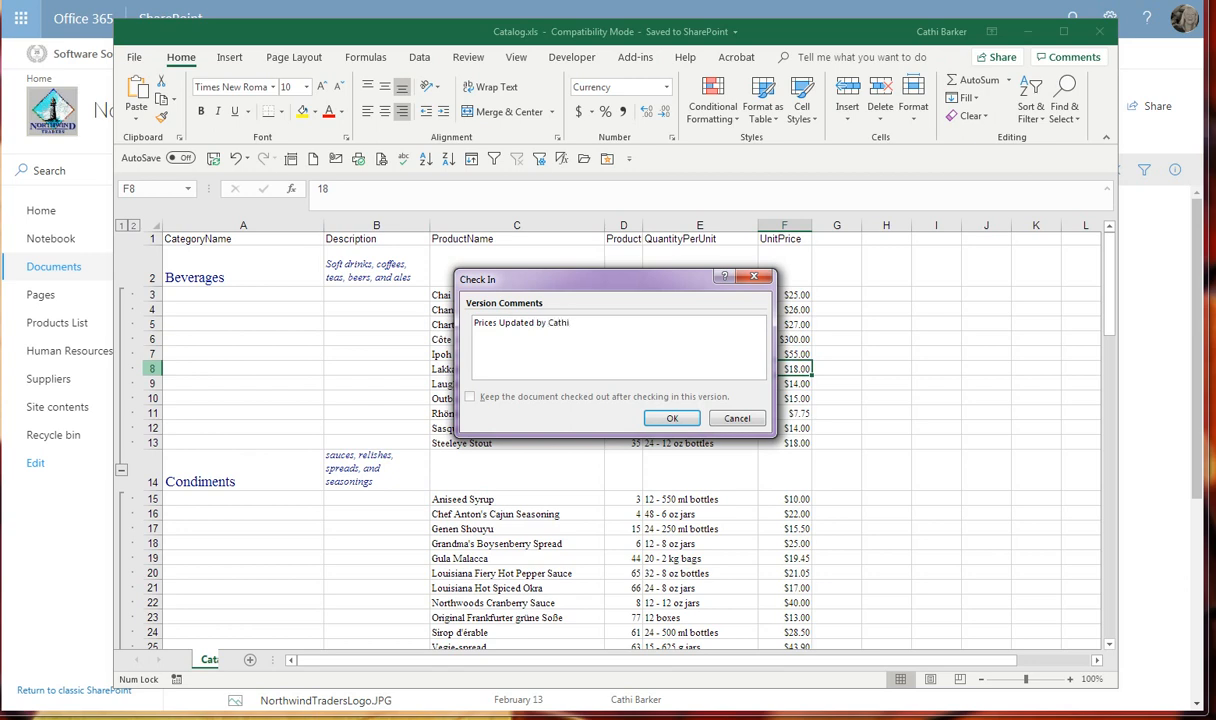
left_click(674, 418)
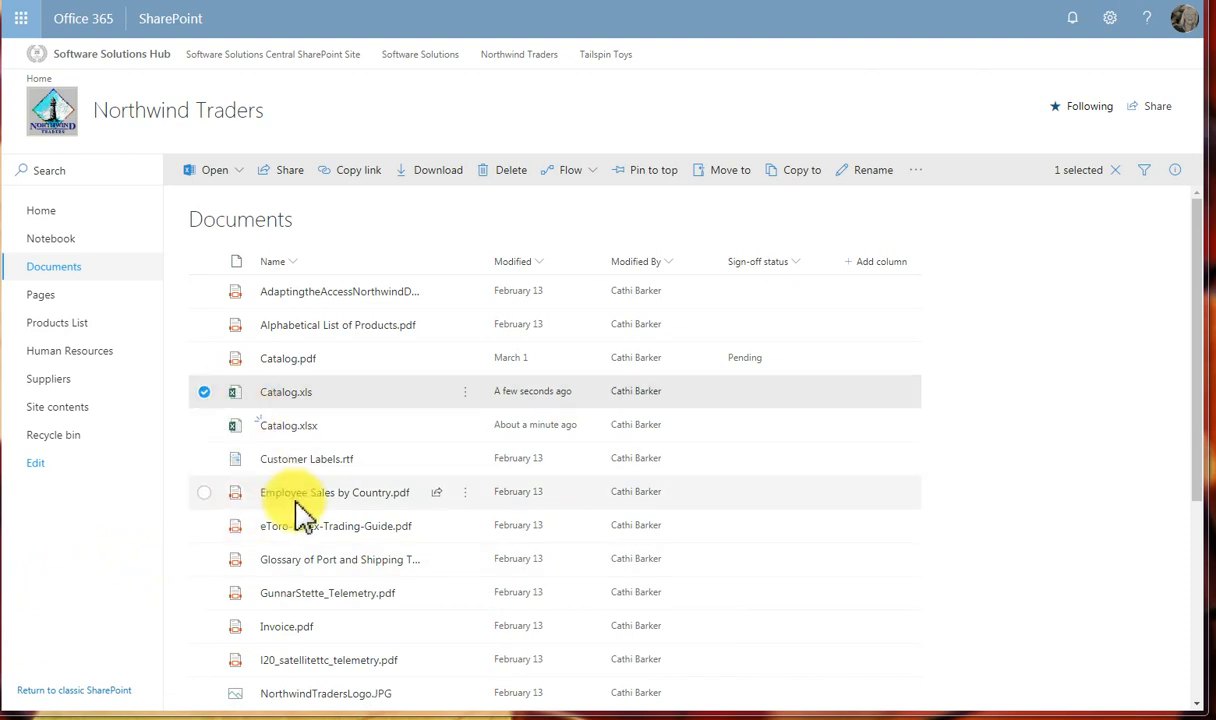
Download Catalog.xls from the Documents library and save it to the Desktop under its existing name
mouse_move(300, 398)
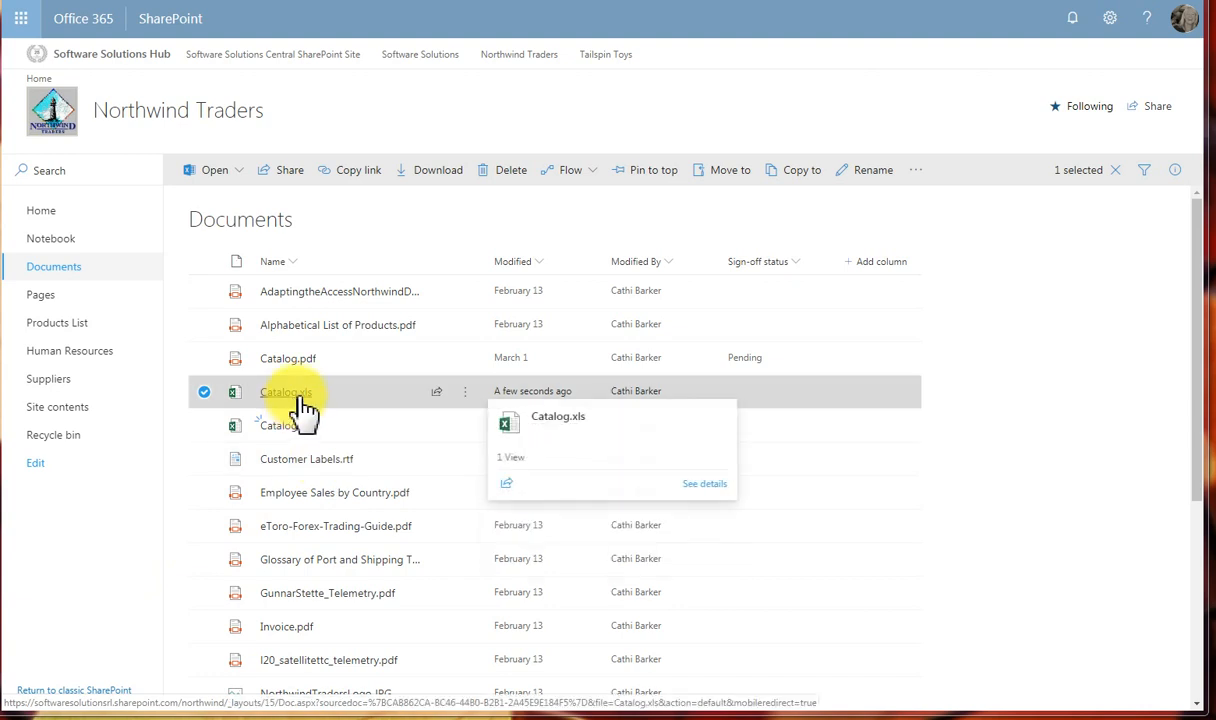
left_click(466, 392)
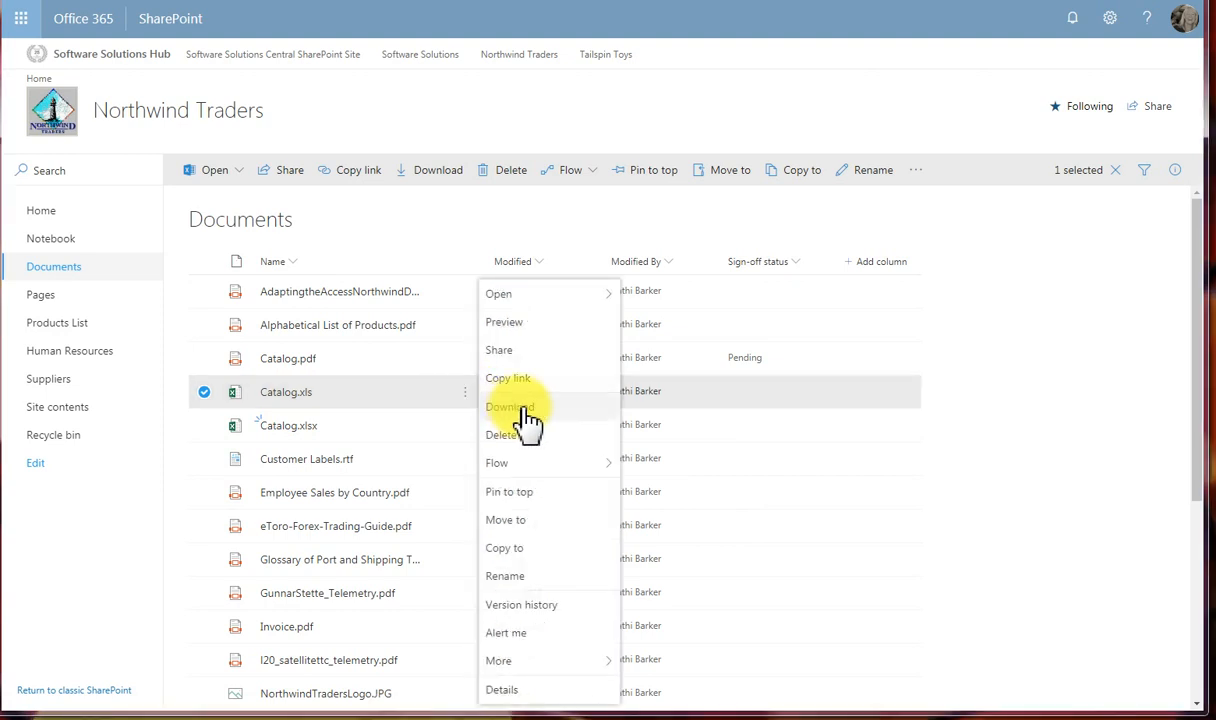
left_click(520, 407)
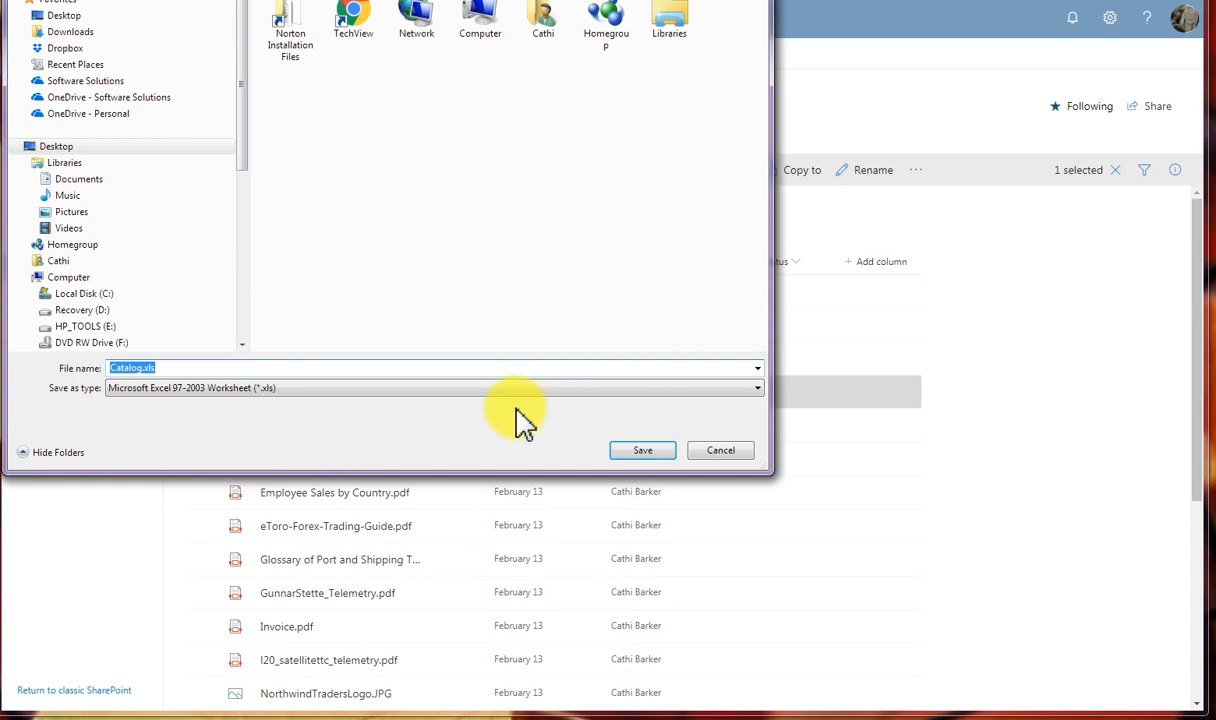
left_click(643, 451)
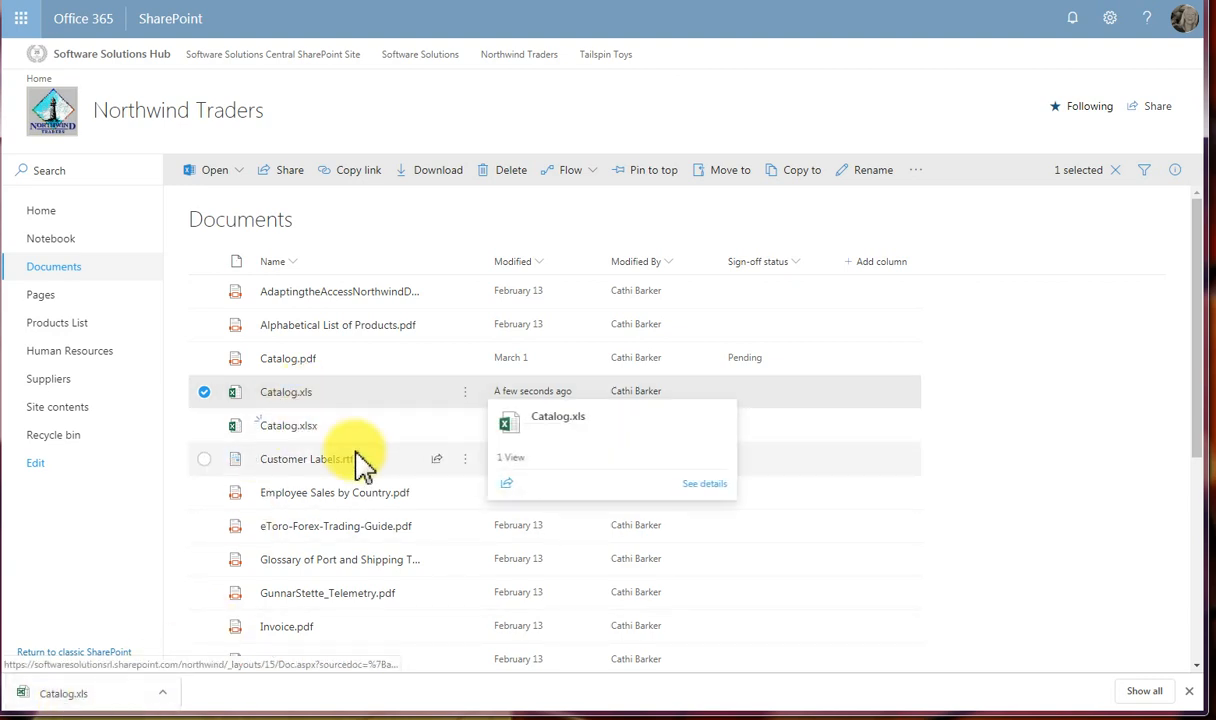
Check out Catalog.xls in the Documents library and inspect its checked-out marker
left_click(469, 403)
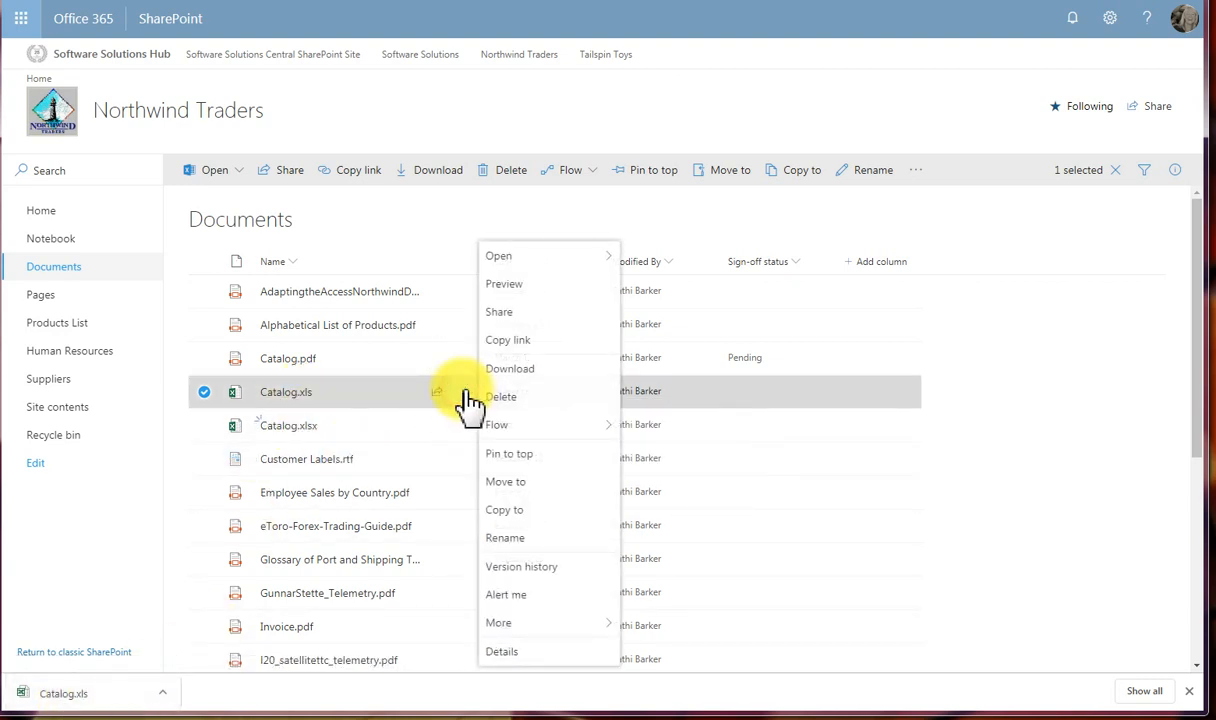
mouse_move(539, 634)
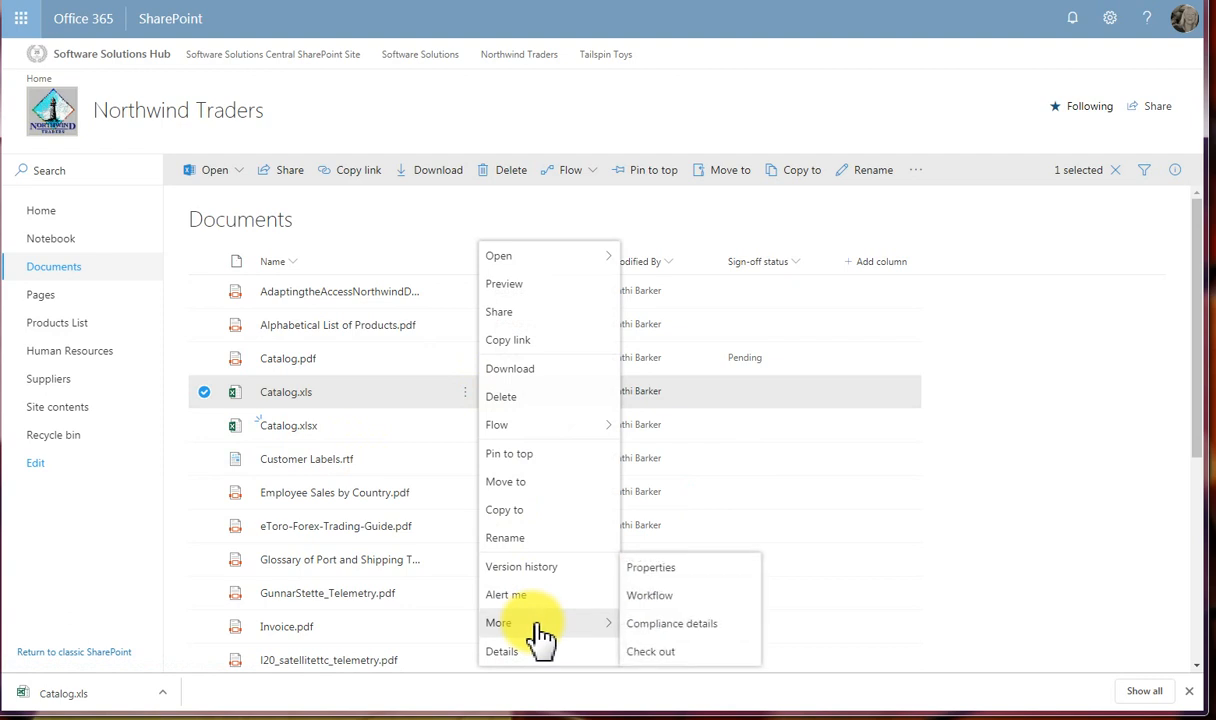
left_click(664, 649)
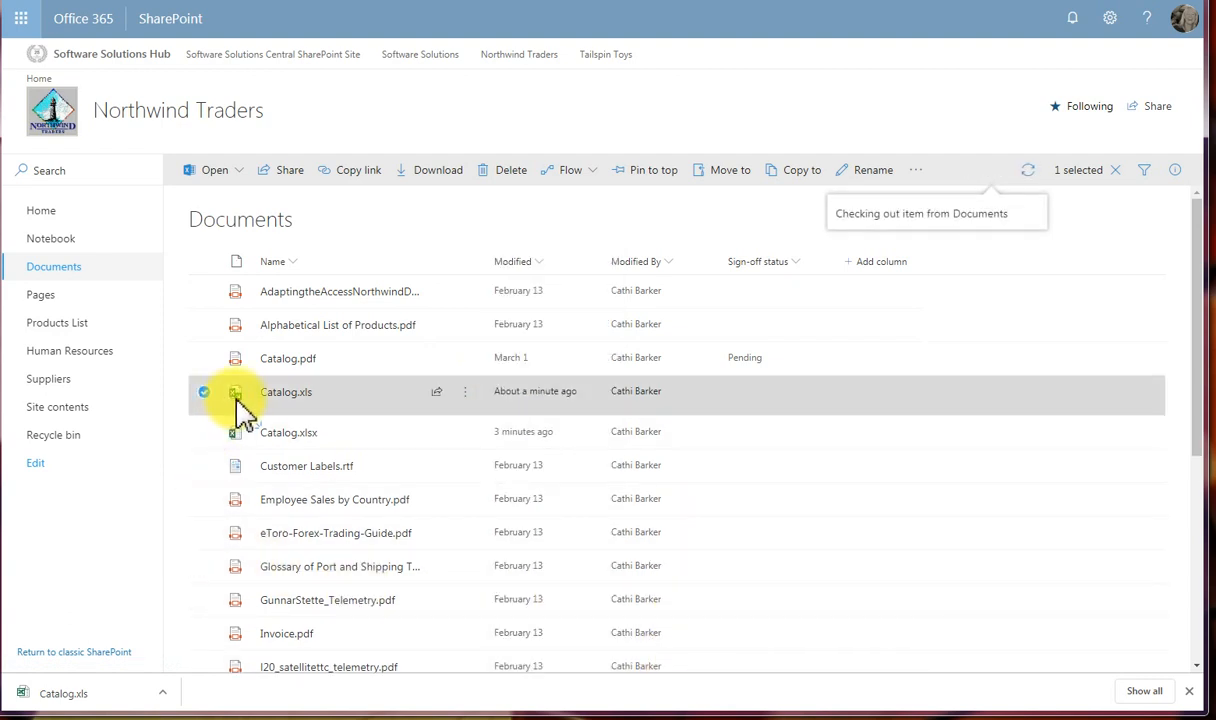
mouse_move(240, 410)
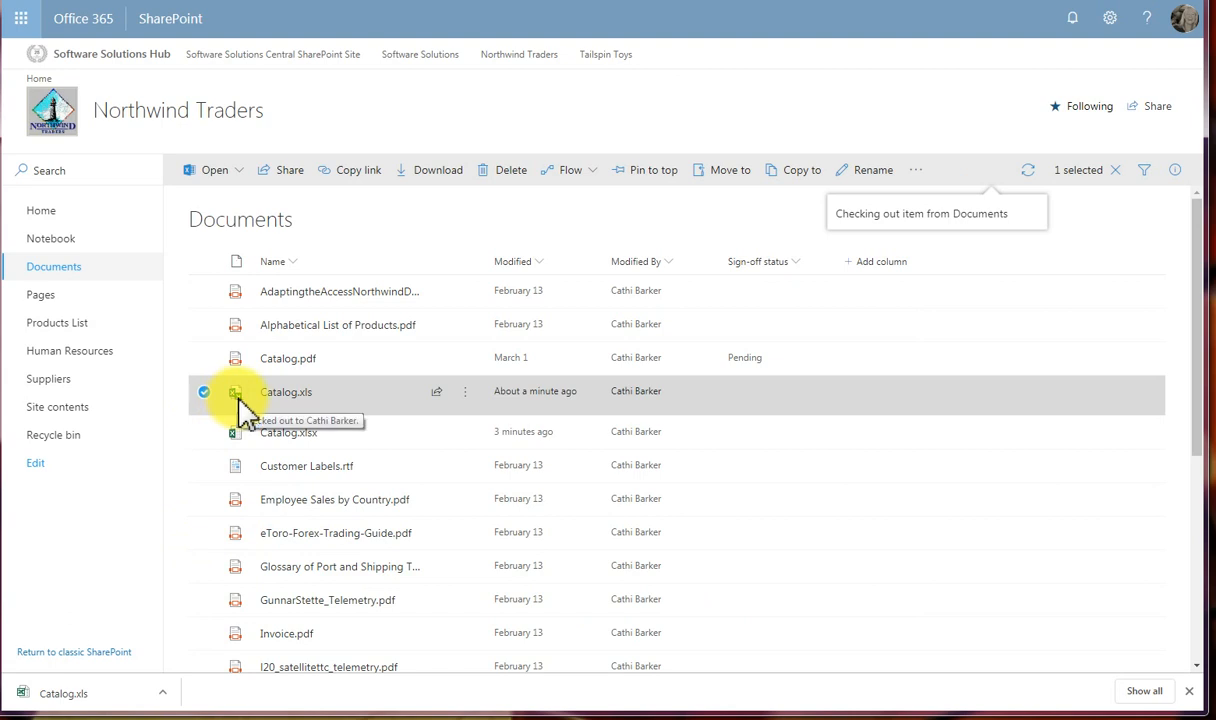
mouse_move(282, 404)
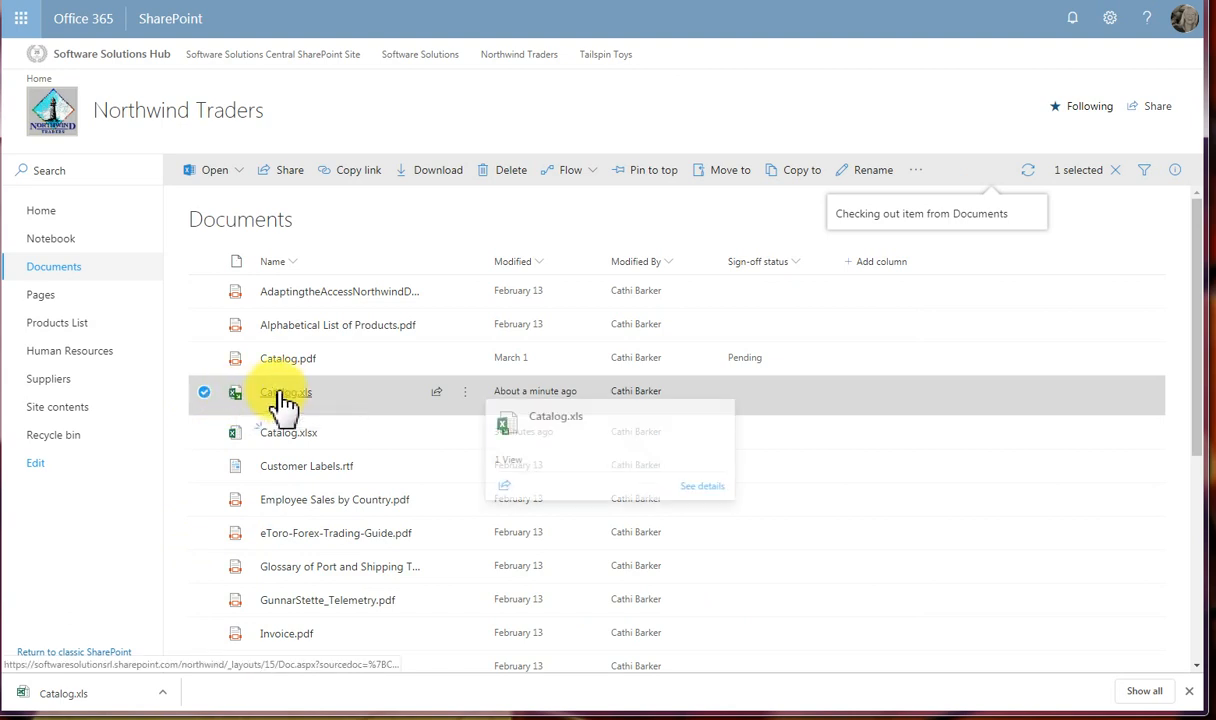
Download the checked-out Catalog.xls to the Desktop as Catalog.xls, replacing the existing copy, and open the downloaded workbook in Excel
left_click(463, 394)
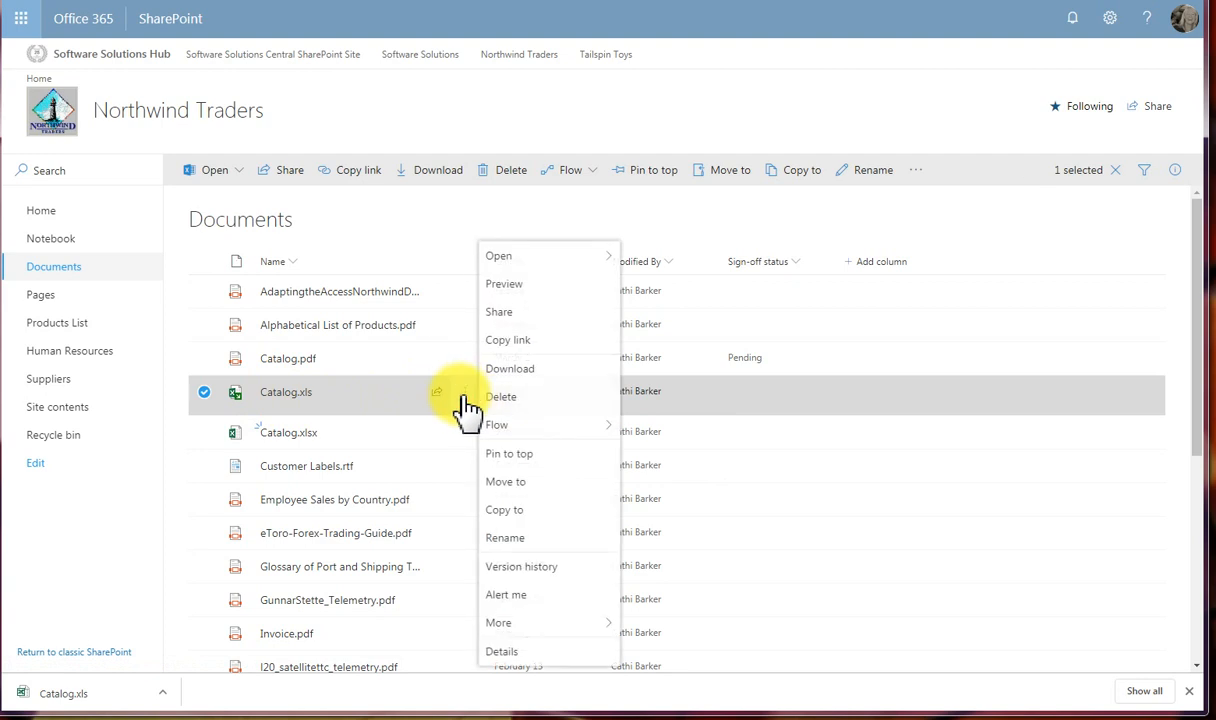
left_click(519, 368)
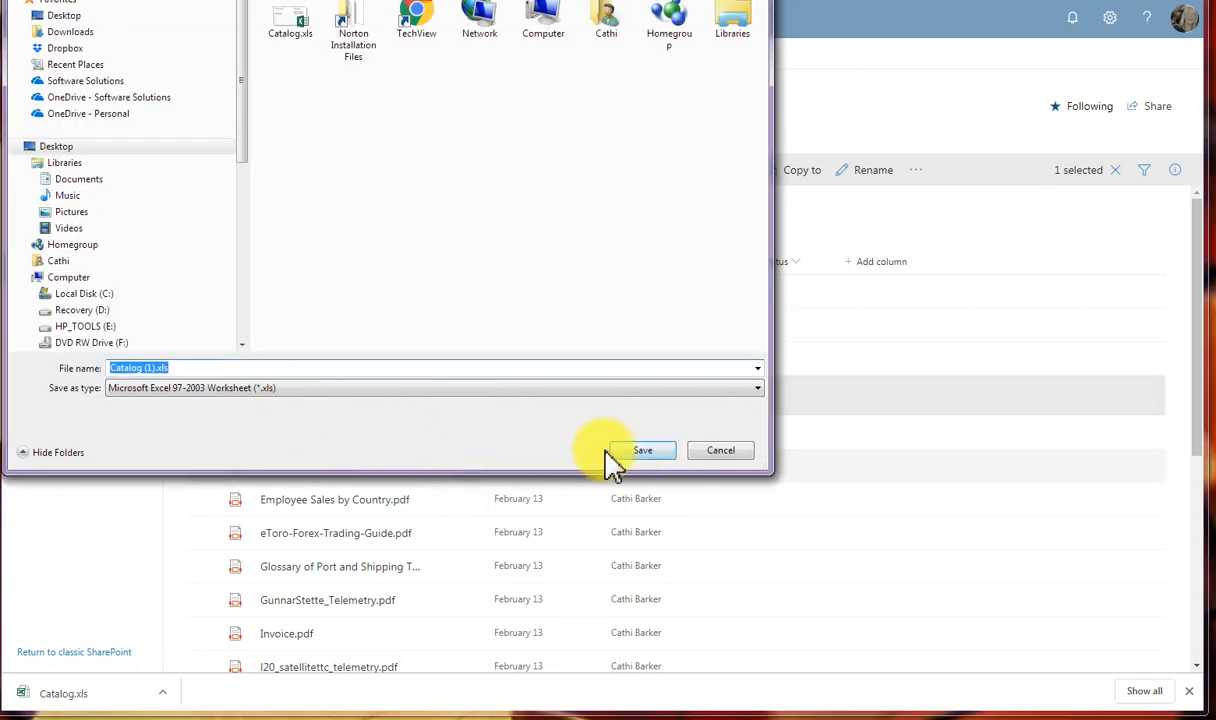
left_click(158, 367)
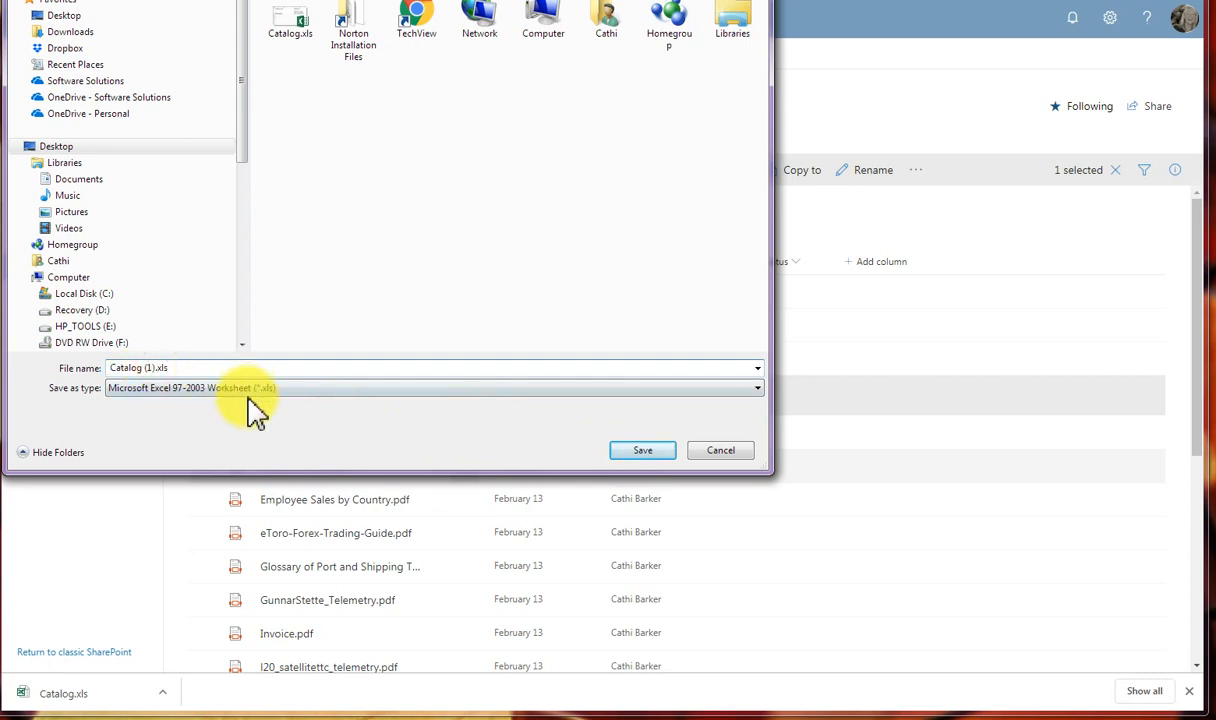
key("BackSpace")
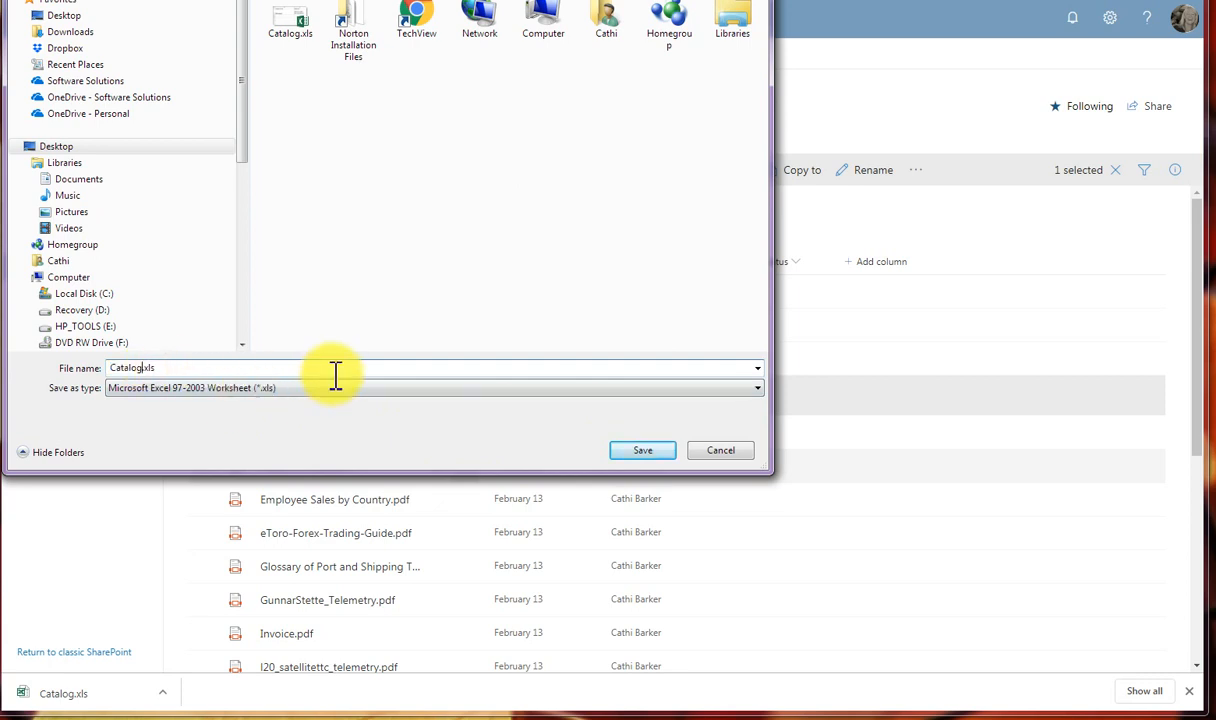
left_click(643, 452)
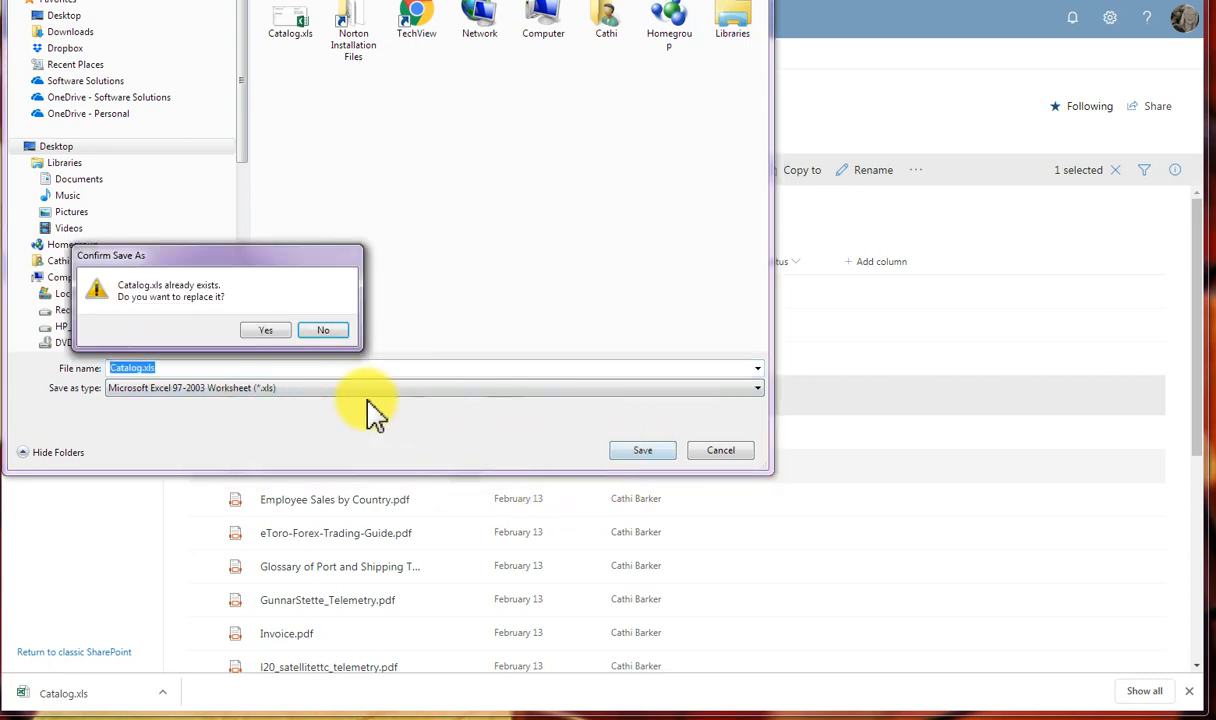
left_click(270, 332)
left_click(70, 705)
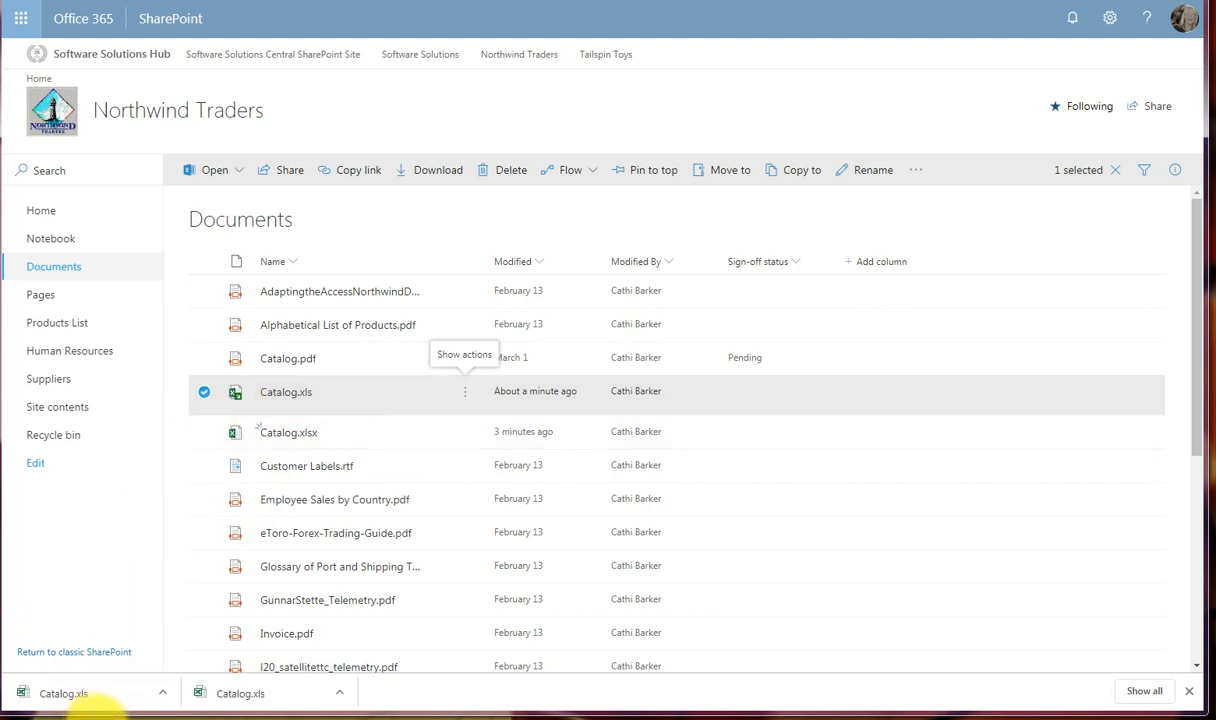
left_click(60, 697)
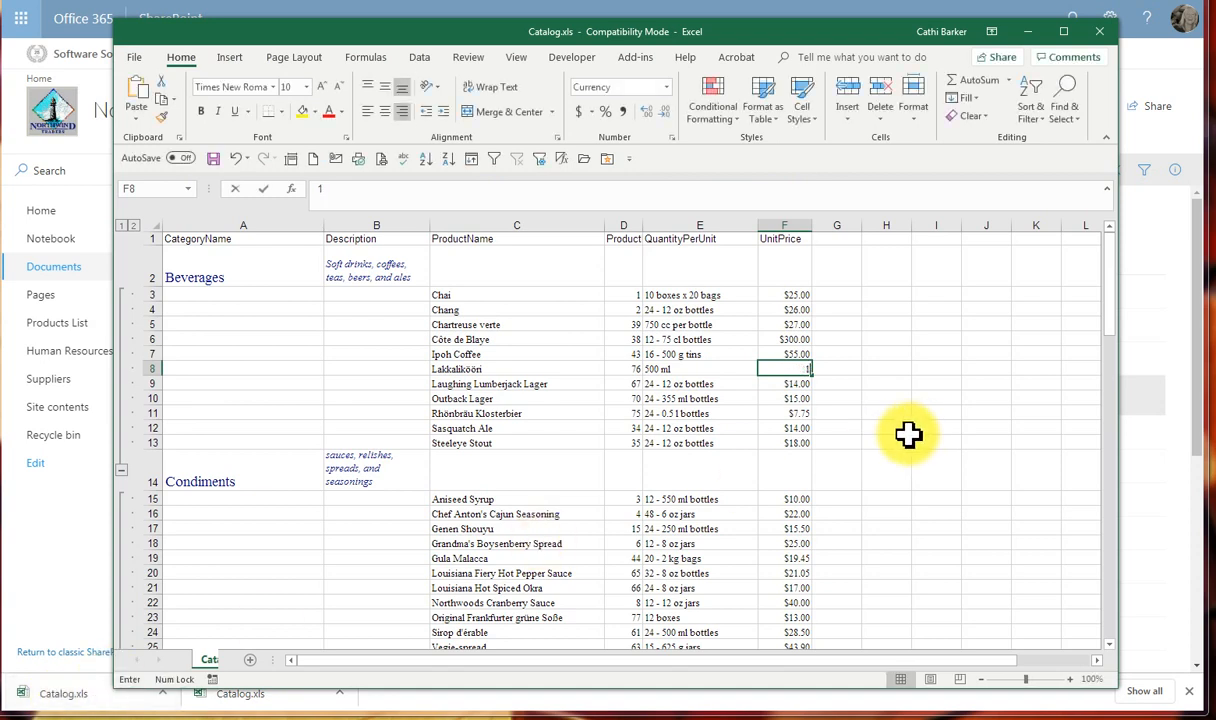
Set the unit prices of Lakkalikööri to 100, Laughing Lumberjack Lager to 200 and Outback Lager to 300, and save and close the workbook
type("00")
key("Return")
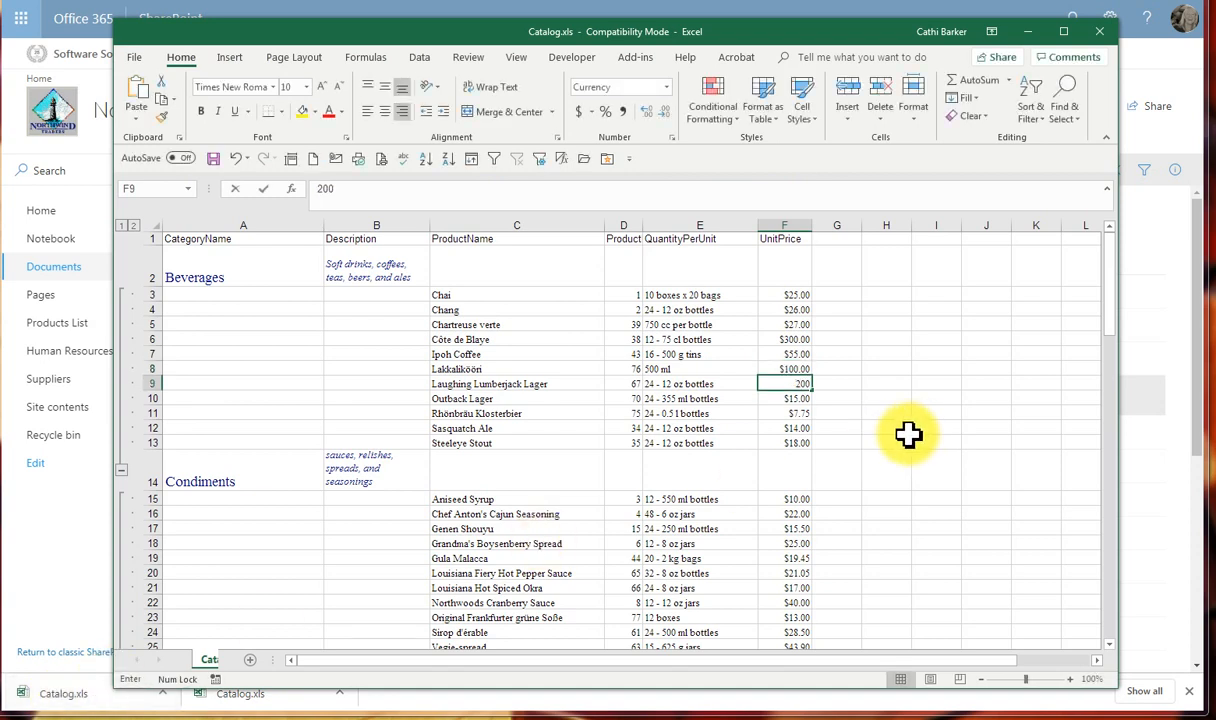
type("200")
key("Return")
type("300")
key("Return")
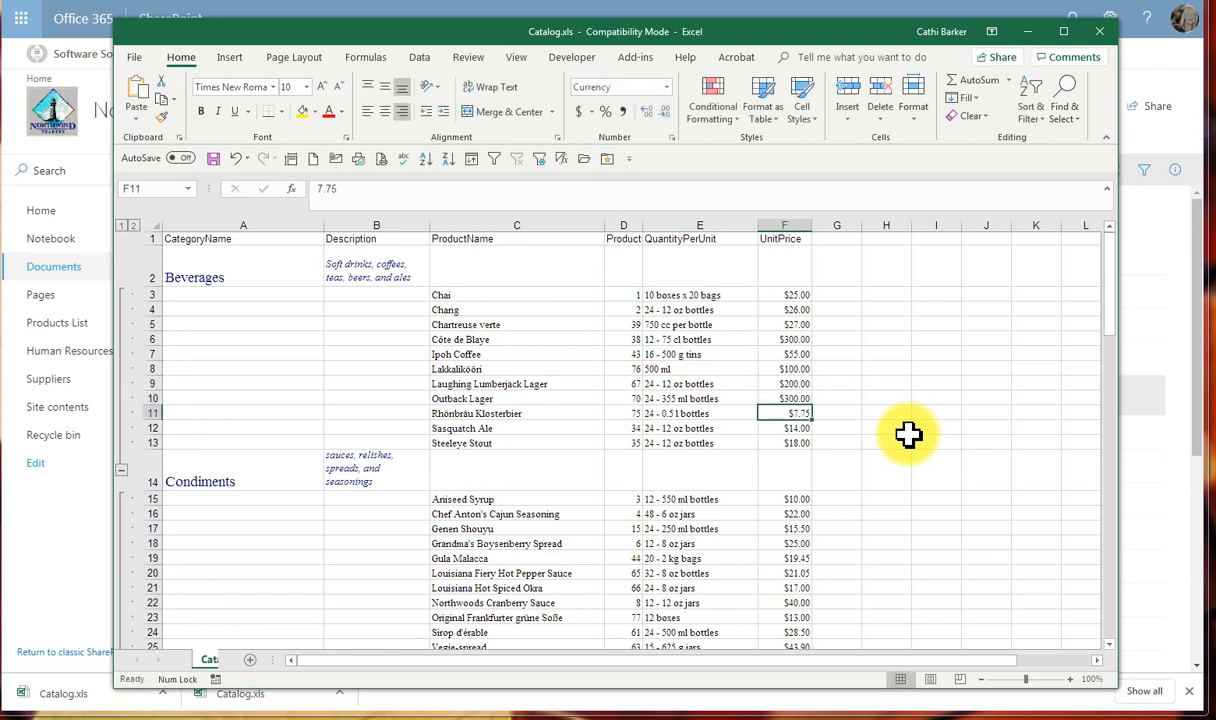
left_click(212, 158)
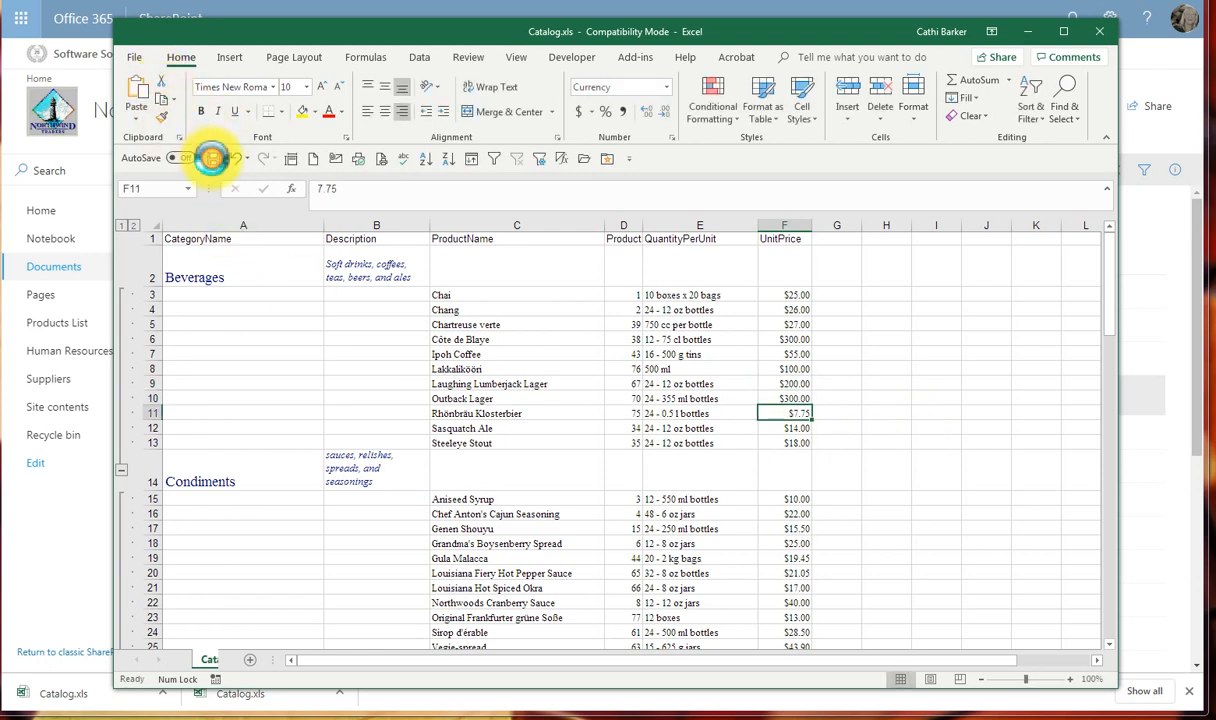
left_click(1104, 36)
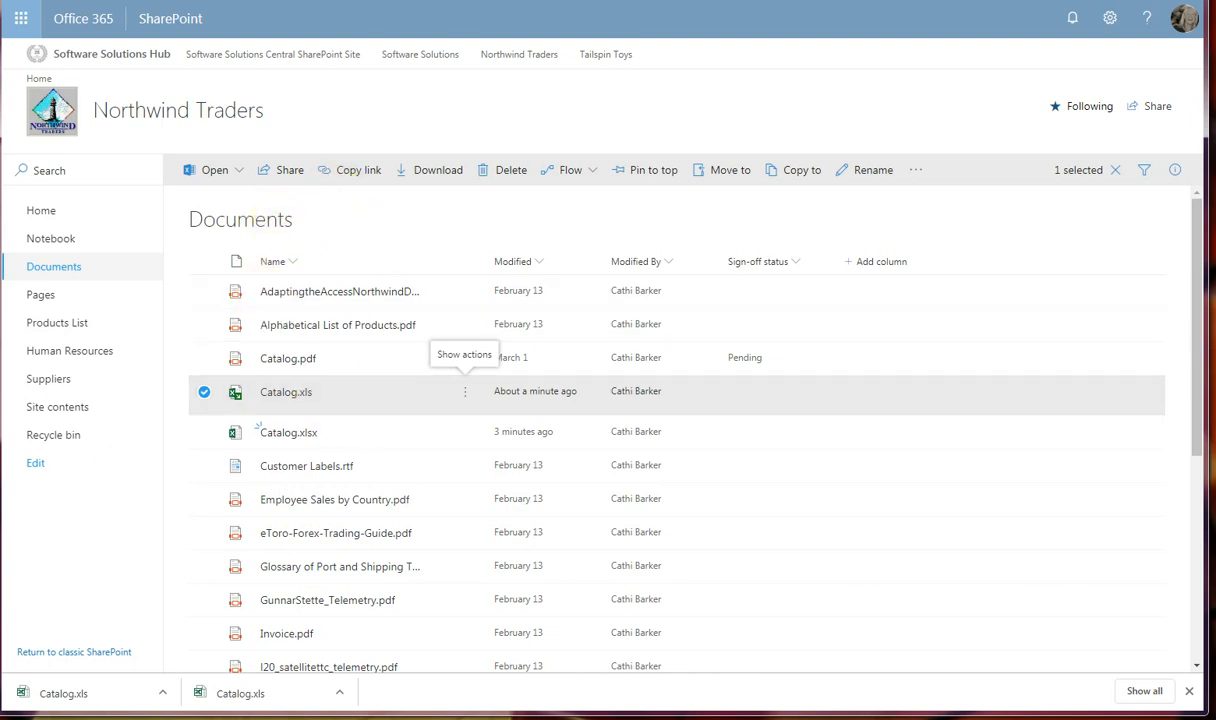
Upload the edited Catalog.xls from the Desktop to the Documents library, replacing the existing file
left_click(205, 393)
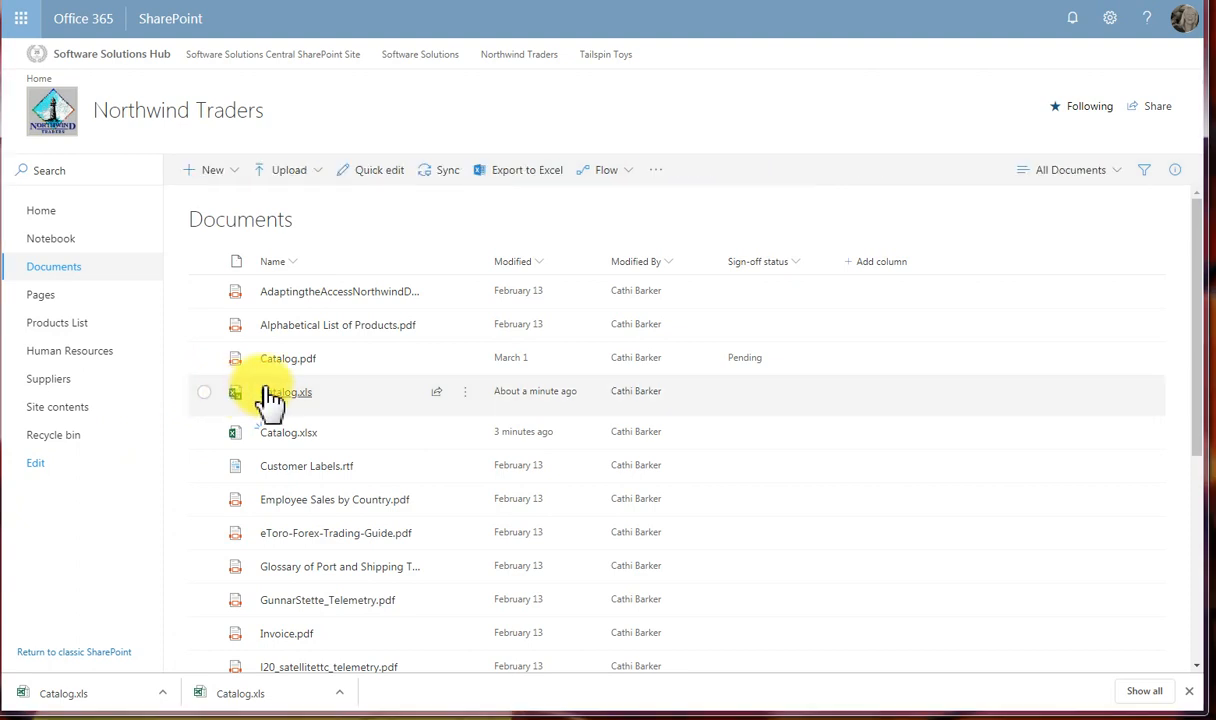
left_click(320, 176)
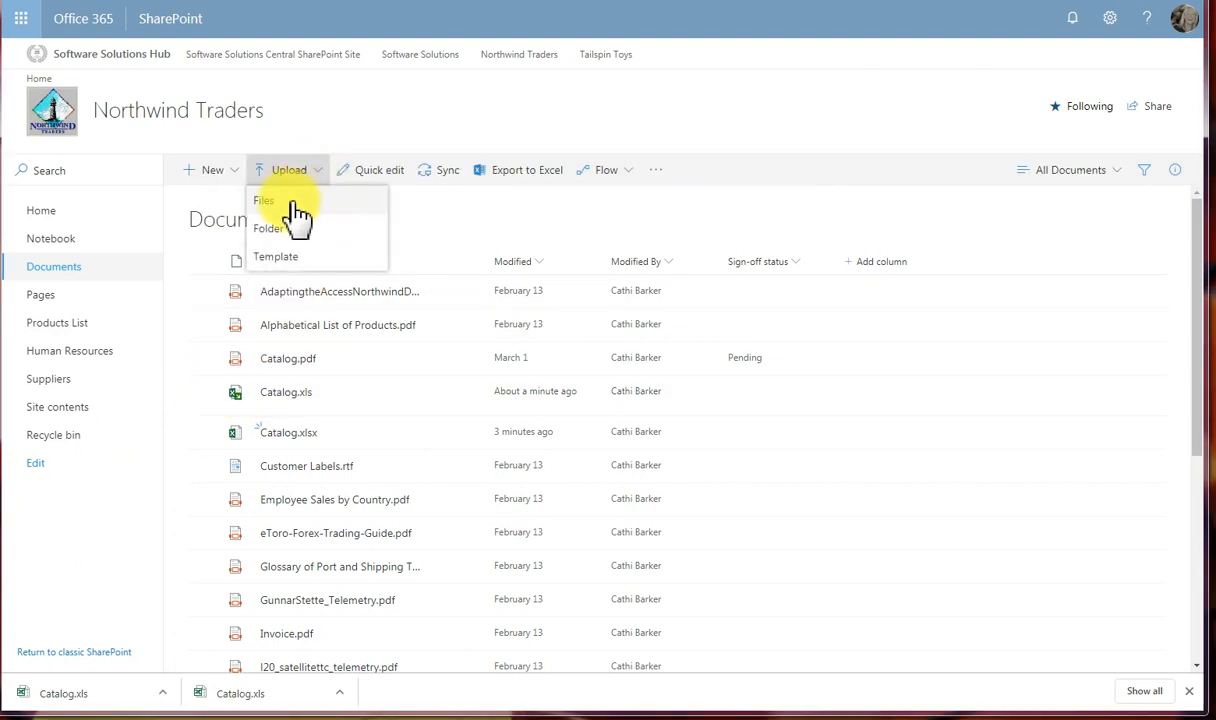
left_click(295, 203)
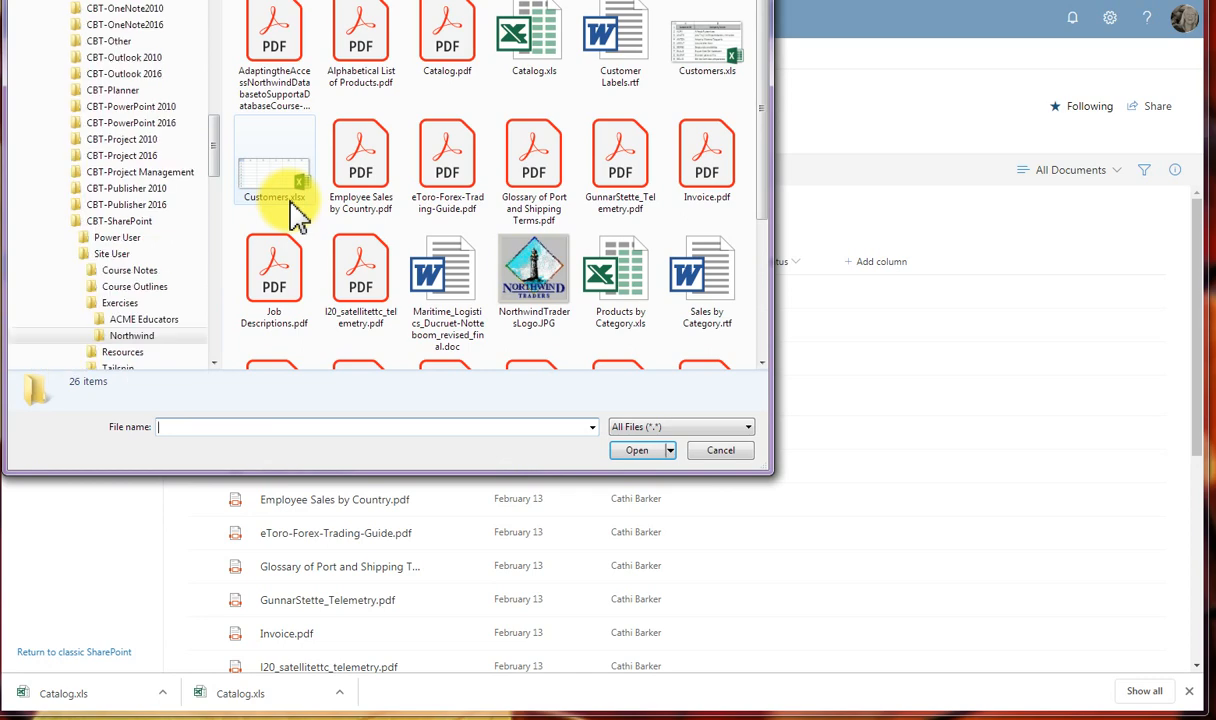
left_click_drag(214, 165, 252, 41)
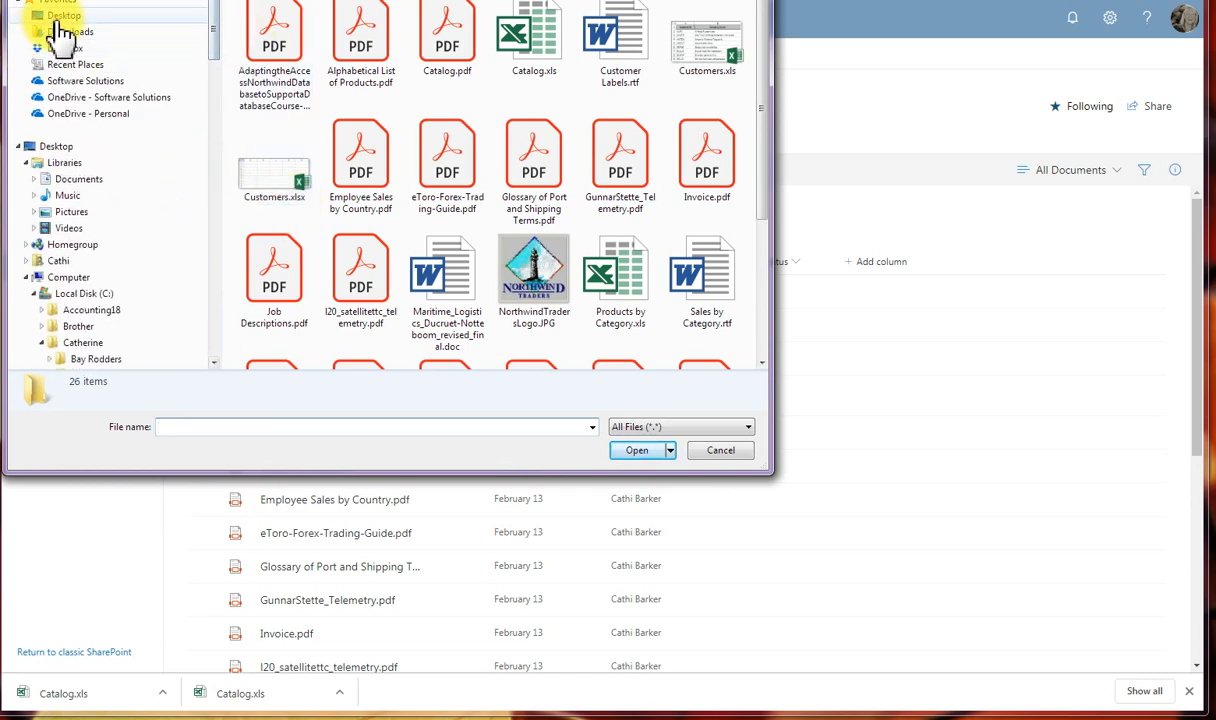
left_click(58, 146)
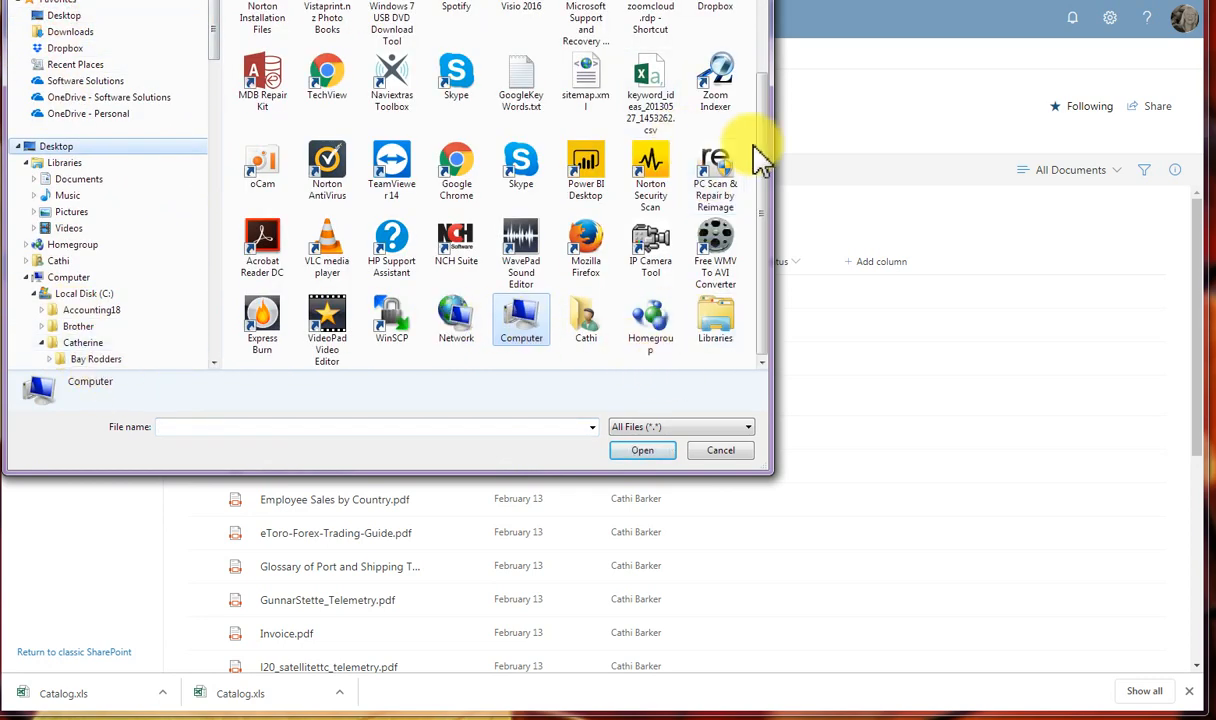
left_click_drag(779, 136, 779, 54)
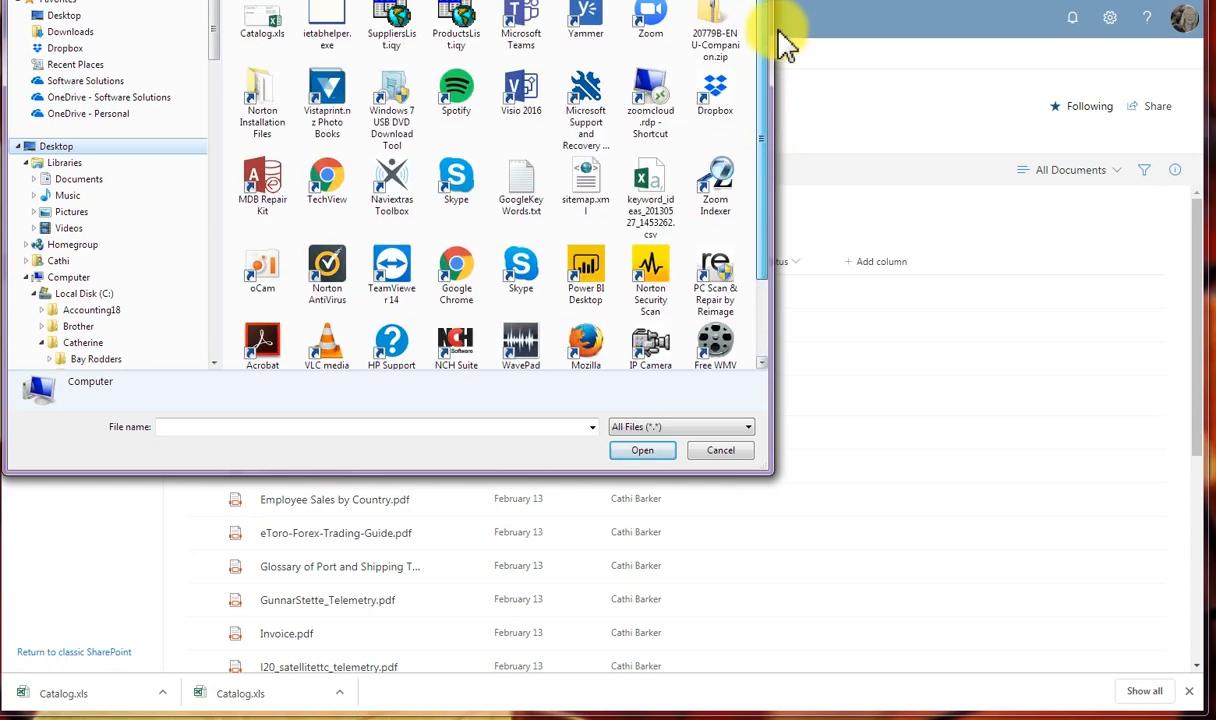
left_click(261, 22)
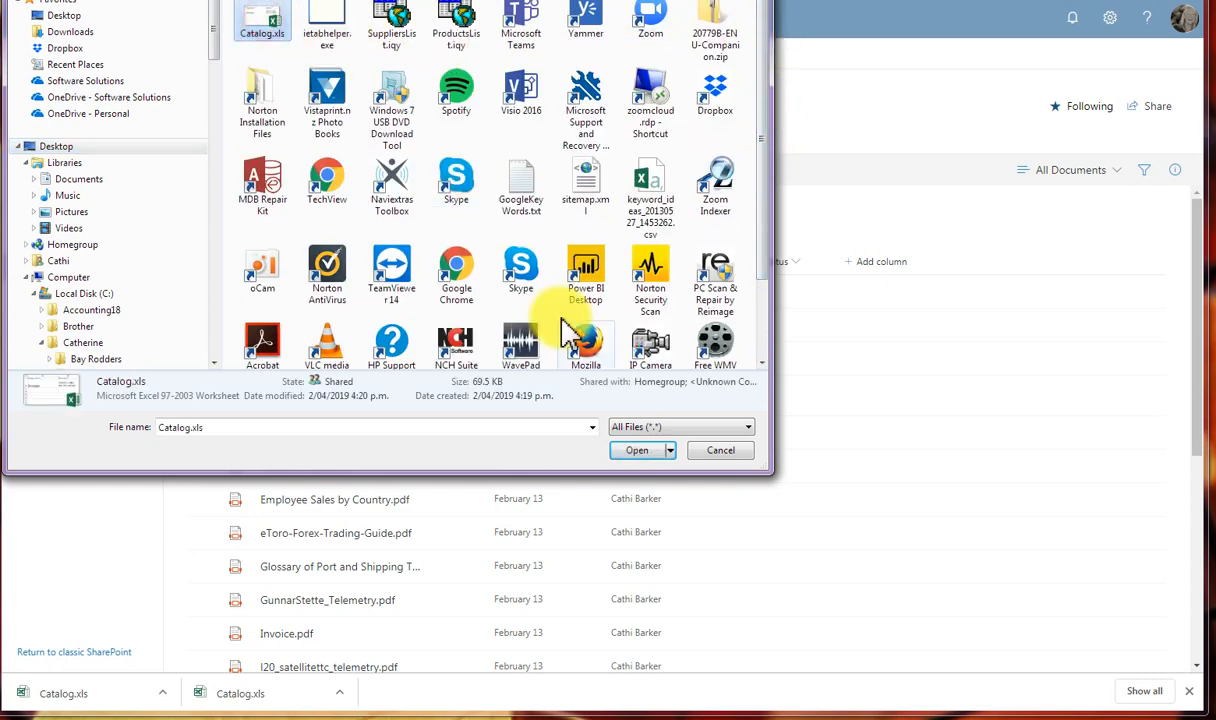
left_click(645, 452)
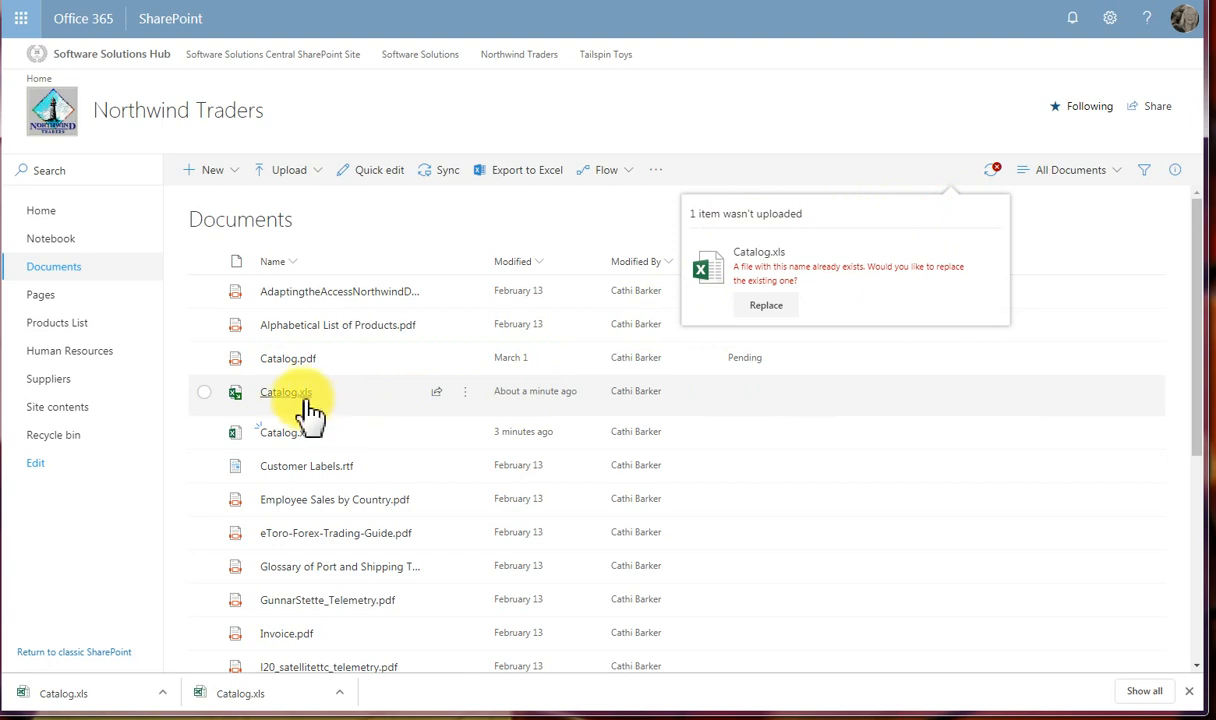
left_click(790, 308)
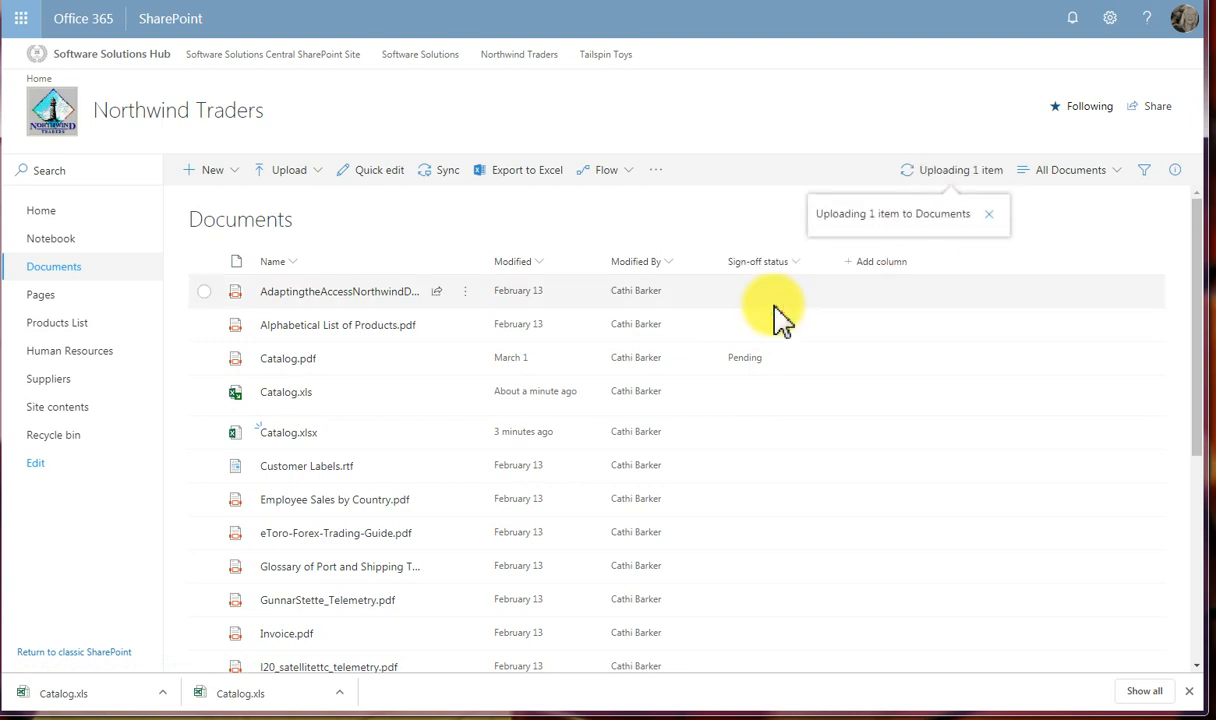
left_click(955, 178)
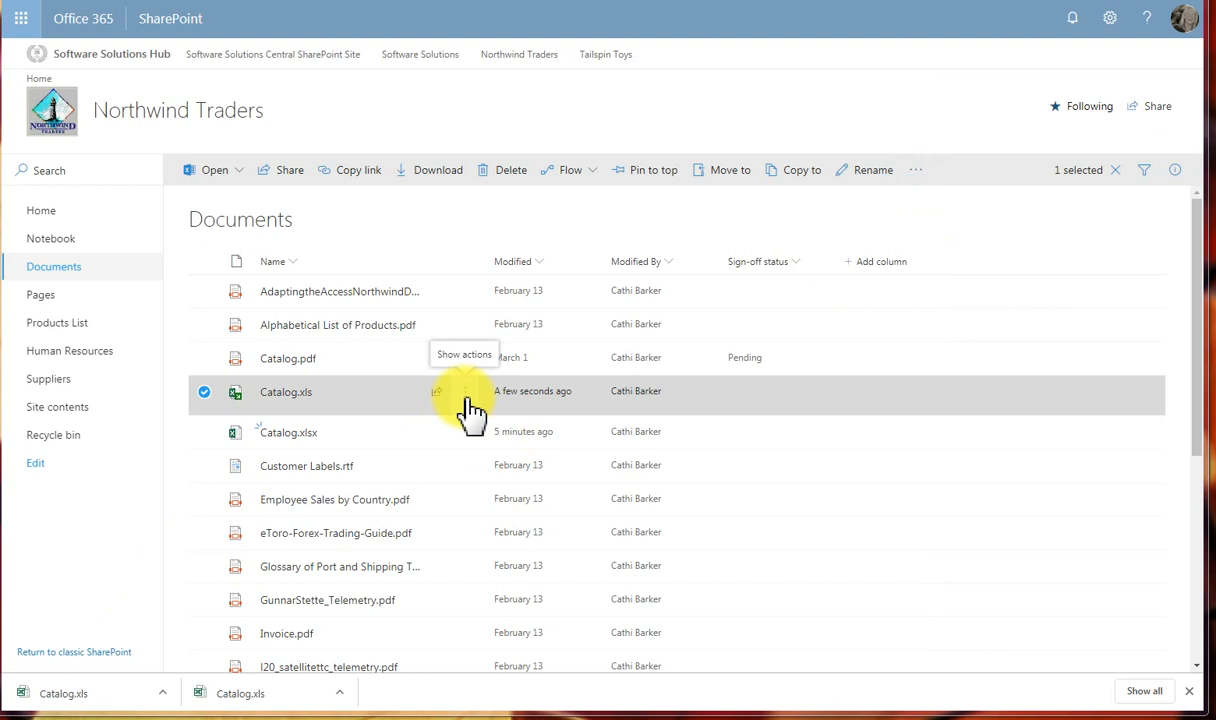
Check in Catalog.xls with the comment "I've Updated the prices following our last staff meeting"
left_click(466, 394)
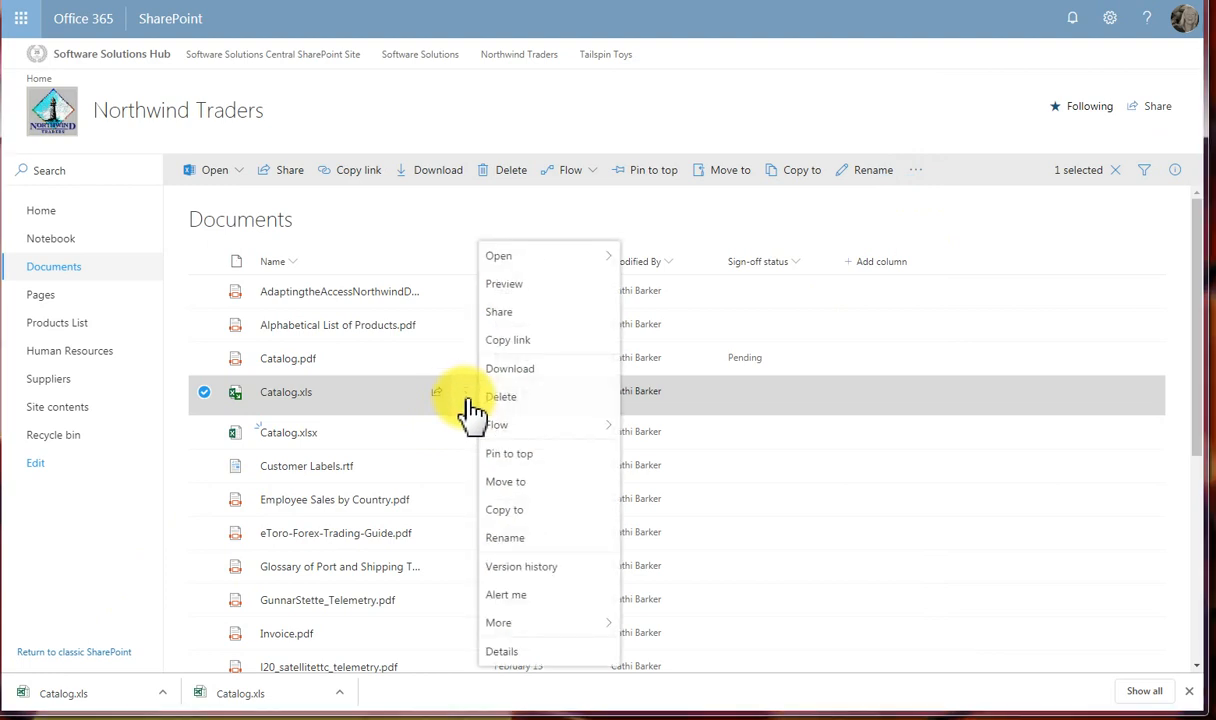
mouse_move(586, 636)
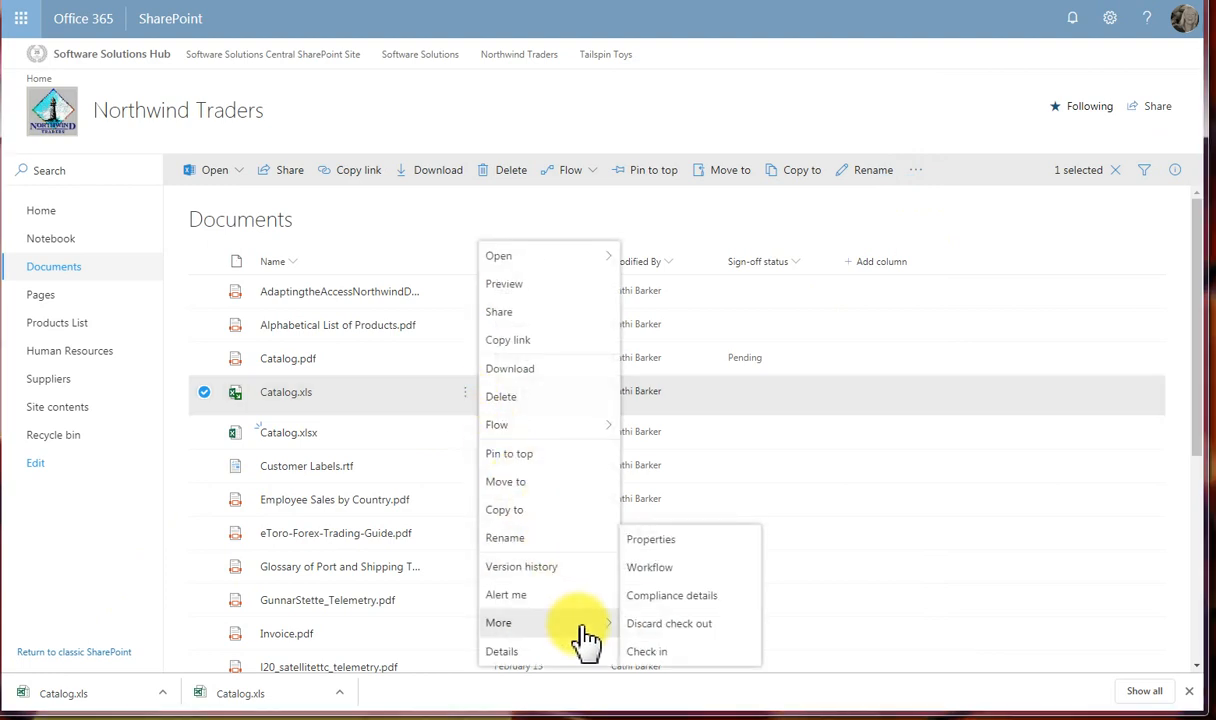
left_click(676, 651)
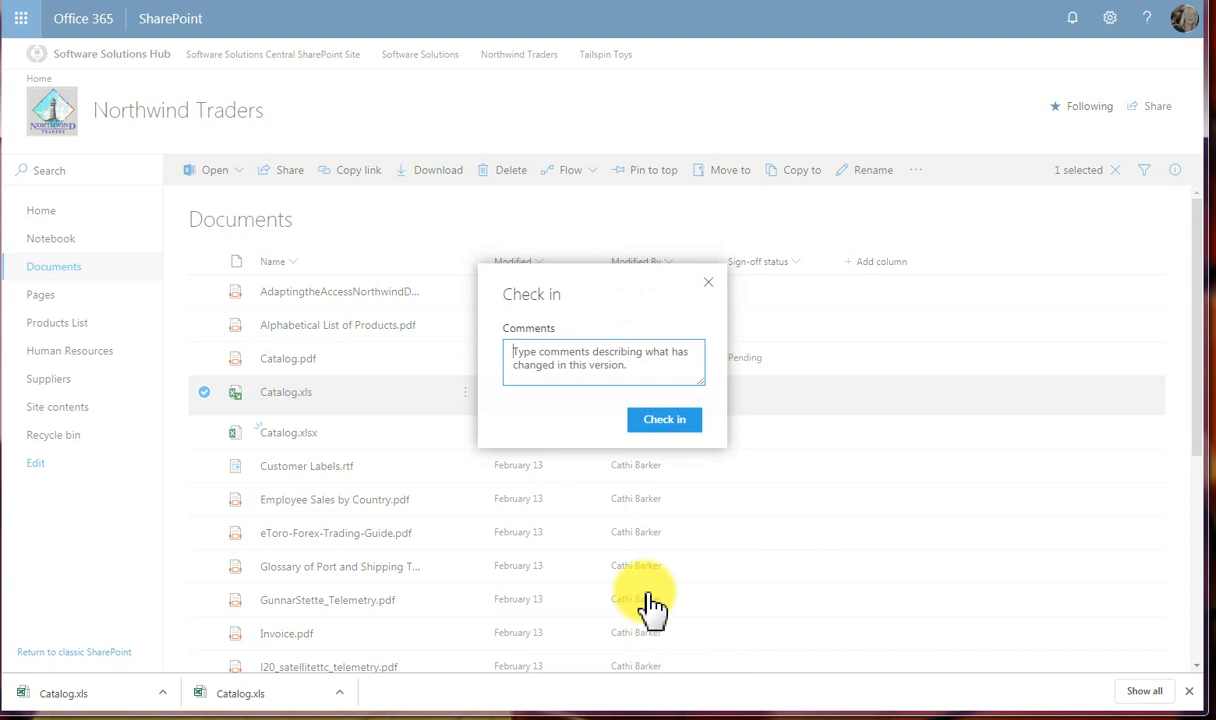
type("I've Update")
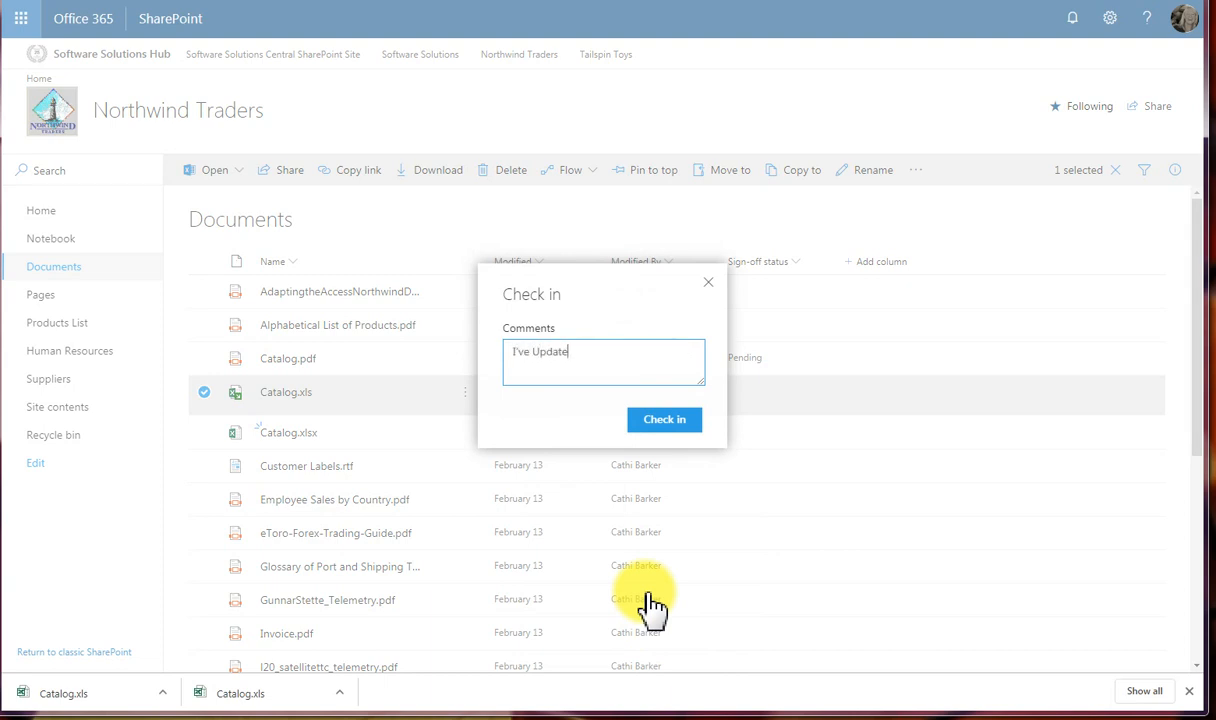
type("d the prices following our ")
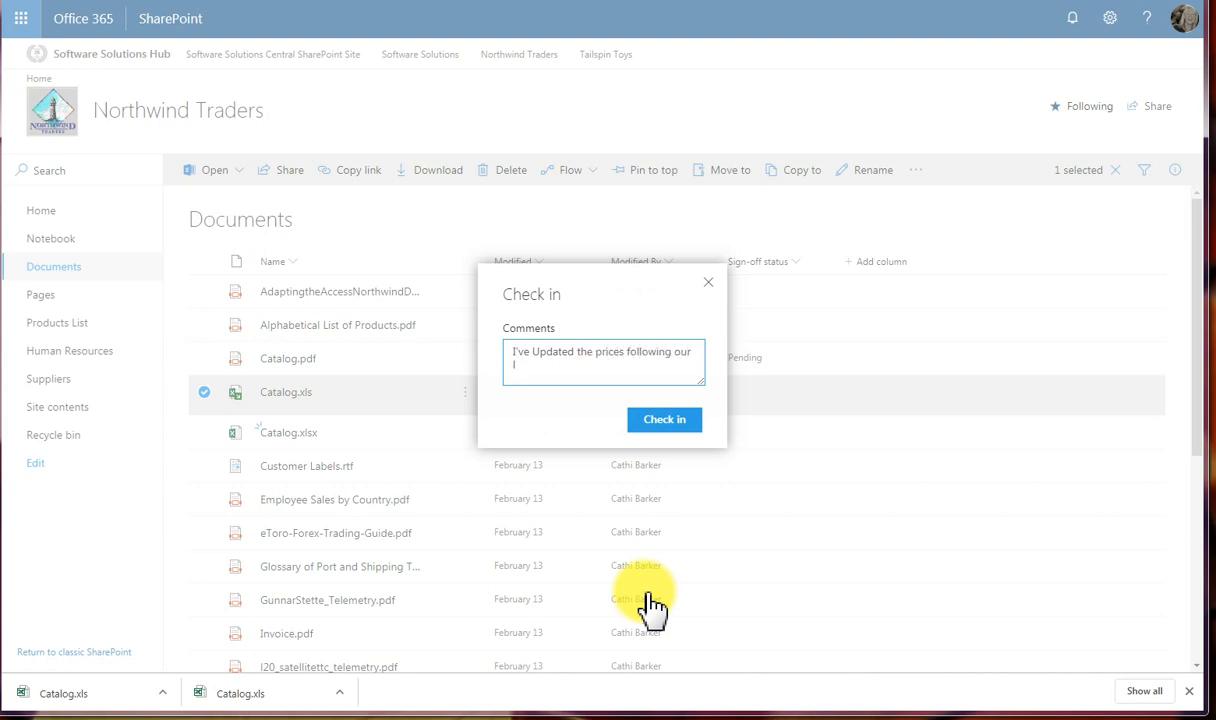
type("last staff meeting")
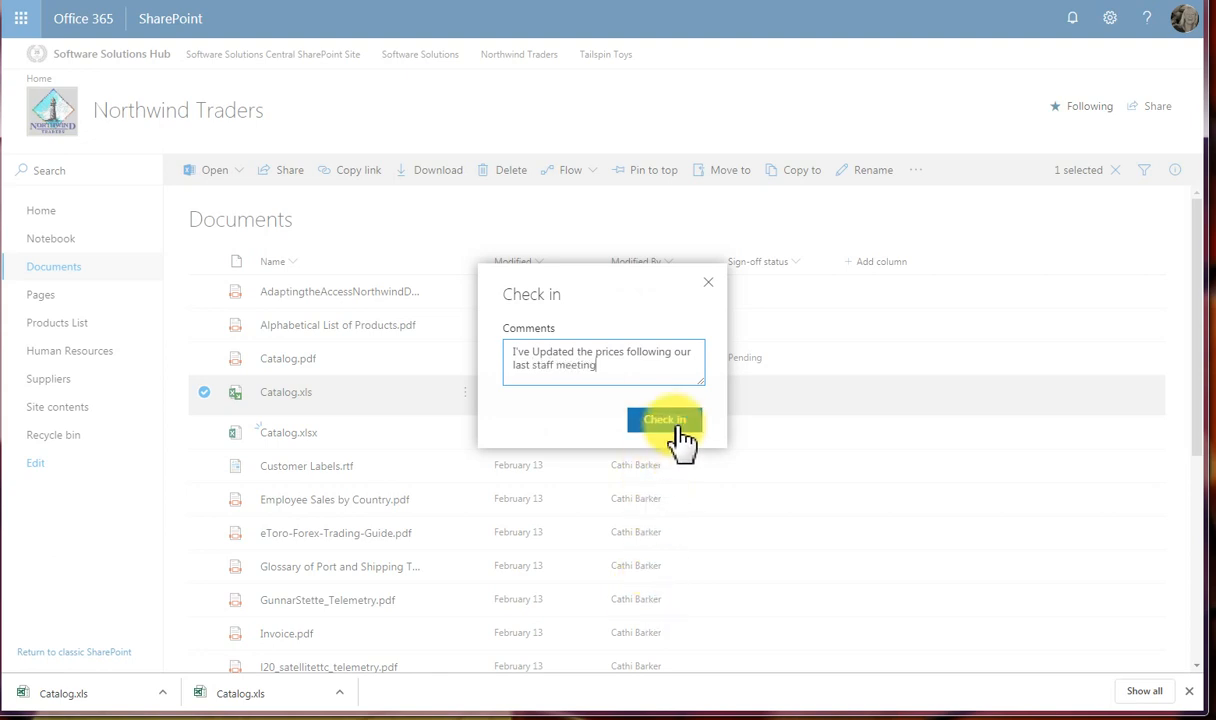
left_click(668, 421)
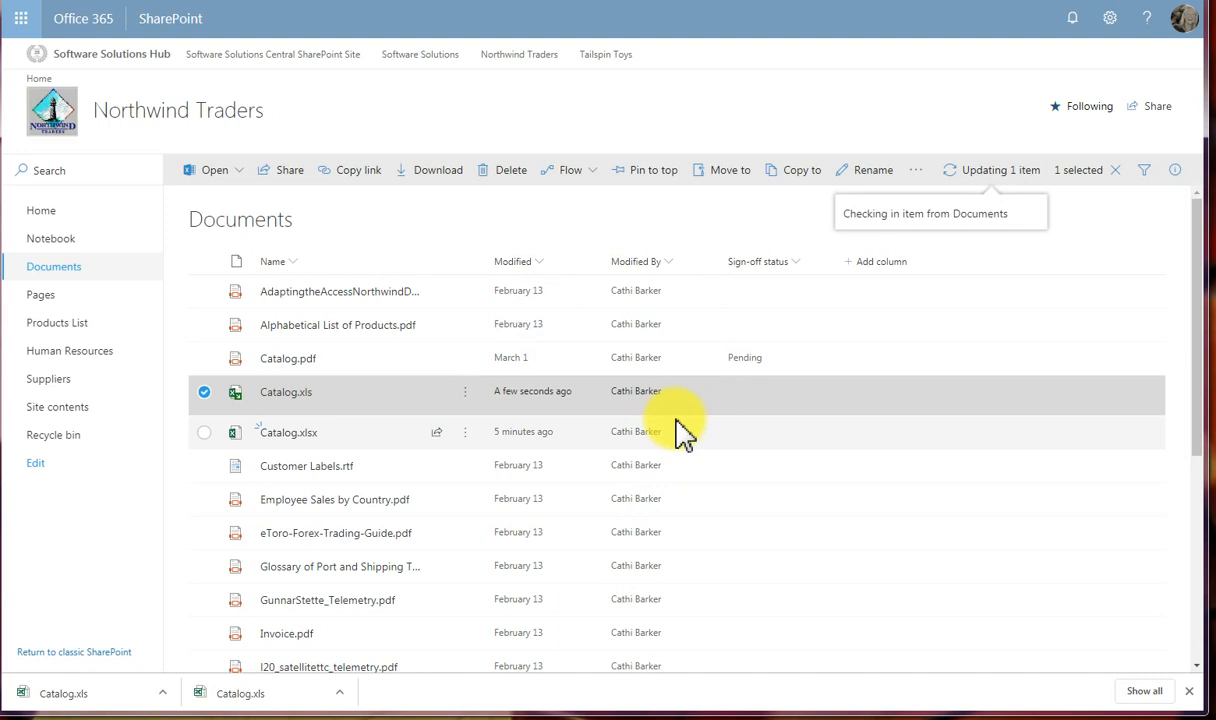
mouse_move(350, 397)
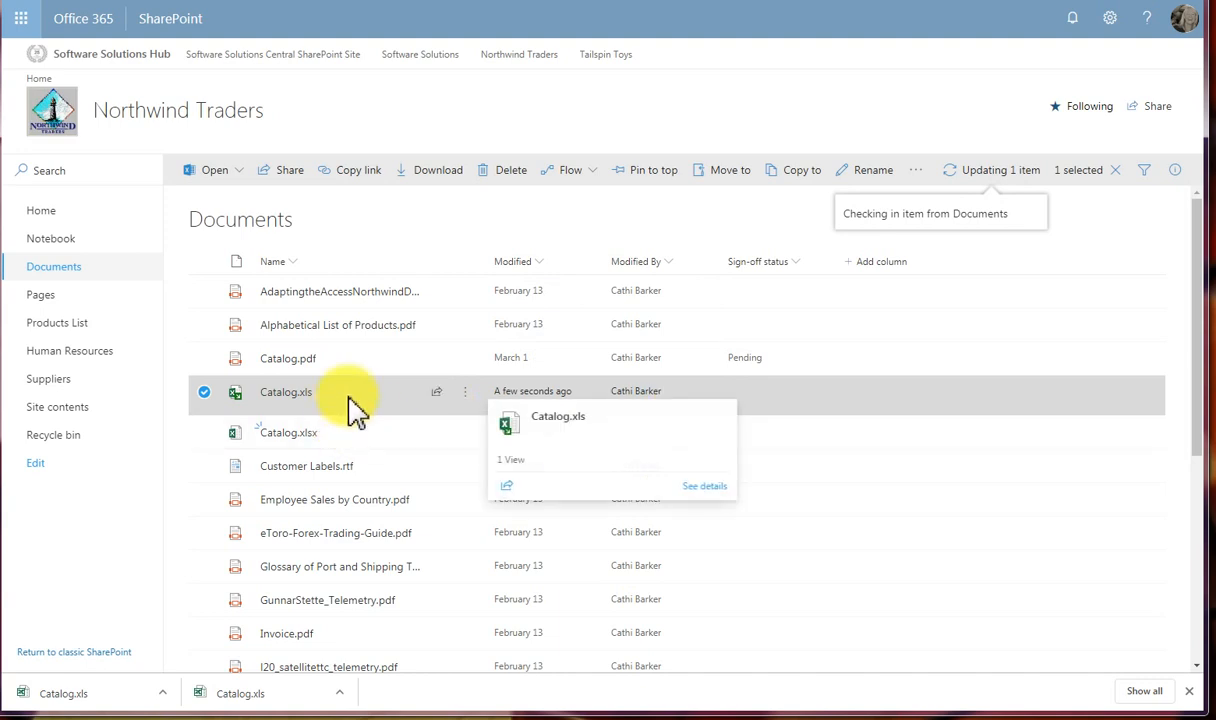